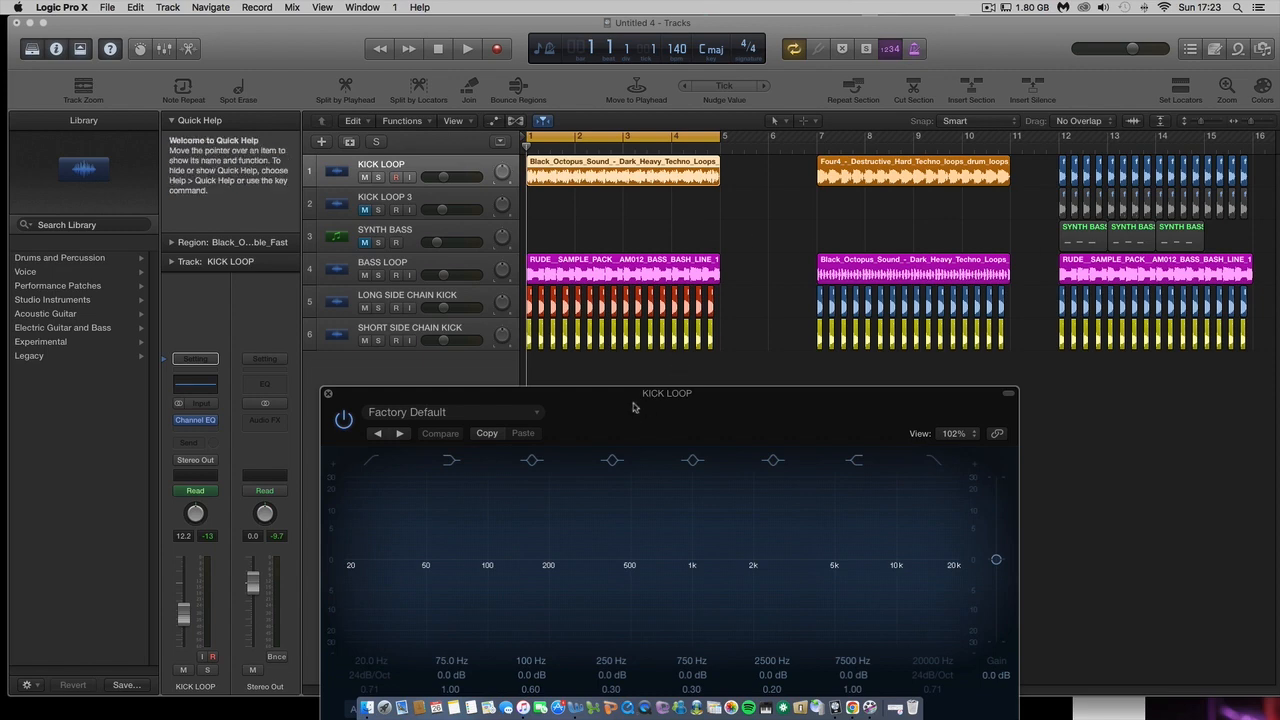
# Play the kick and bass loops from bar 1, stop playback and close the KICK LOOP EQ window.
pyautogui.moveTo(634, 397); pyautogui.dragTo(617, 406)
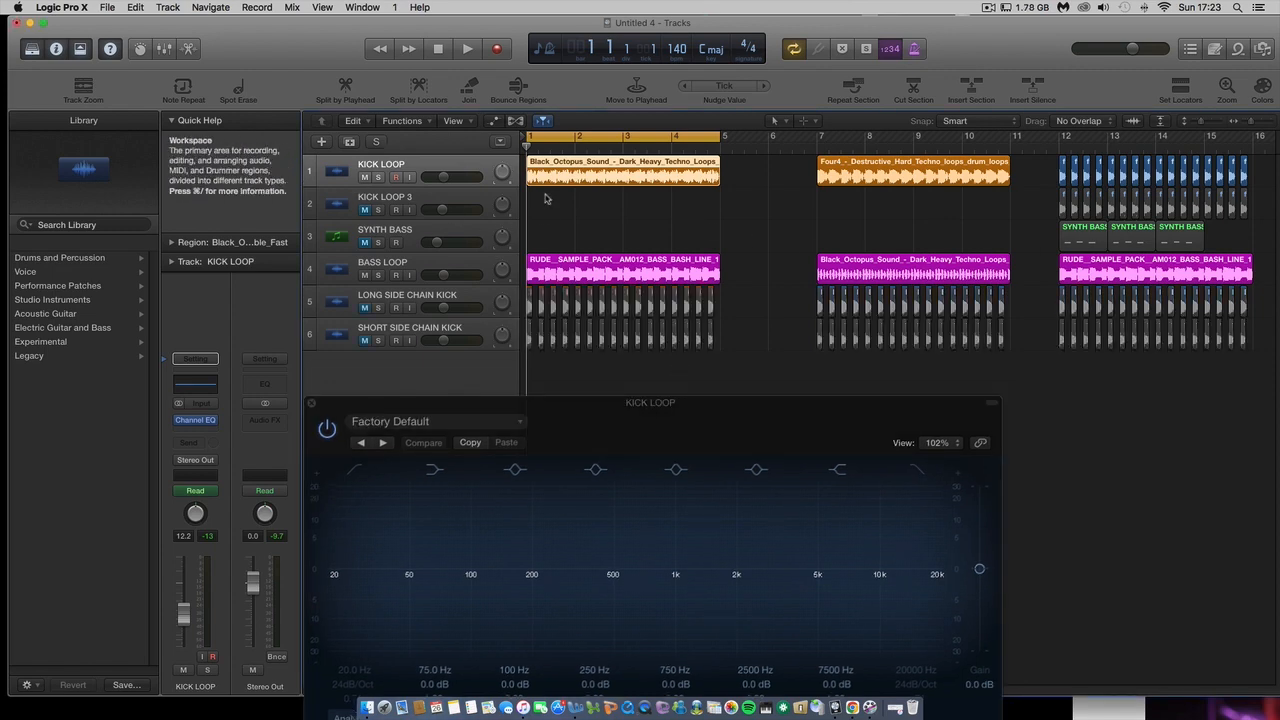
pyautogui.moveTo(466, 27); pyautogui.dragTo(469, 27)
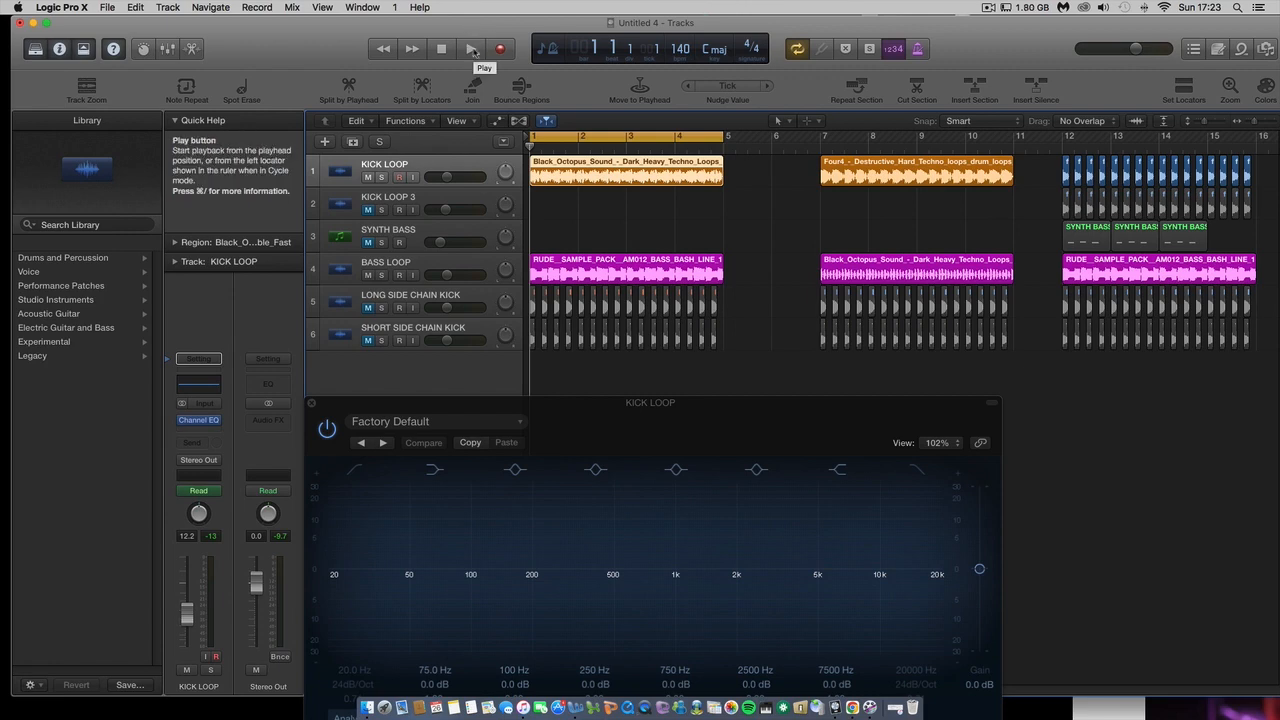
pyautogui.click(472, 49)
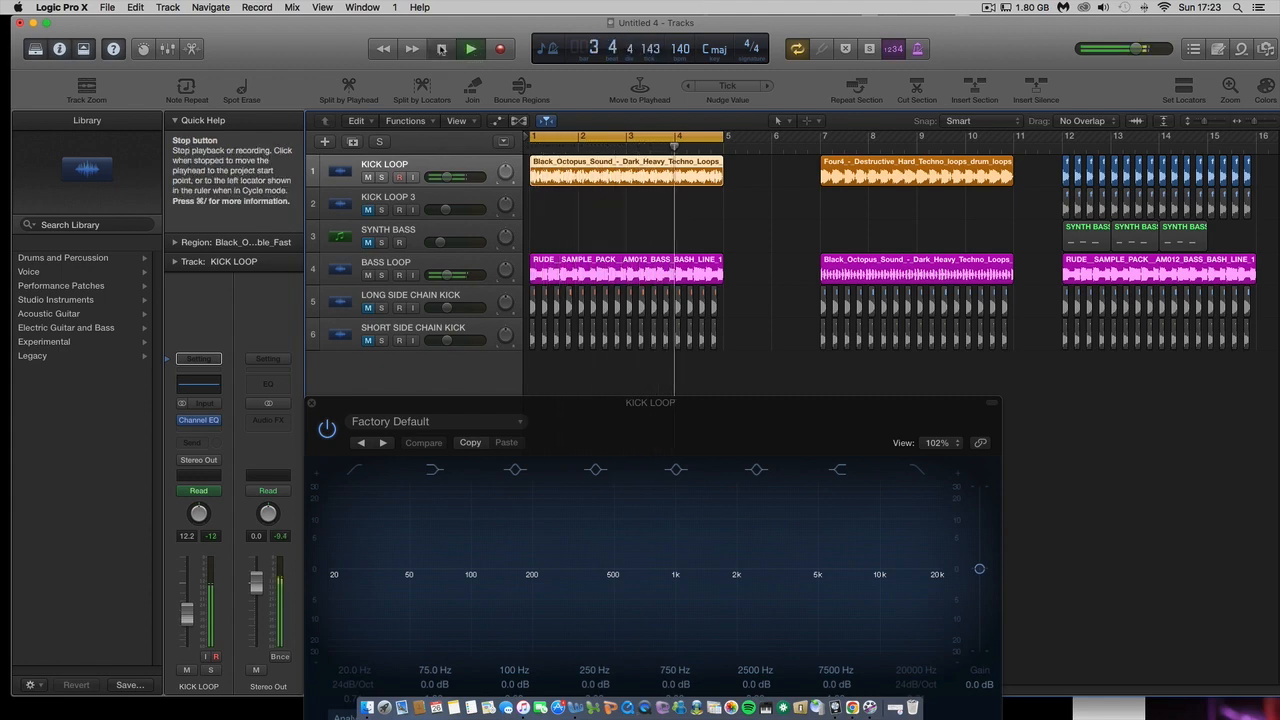
pyautogui.click(441, 49)
pyautogui.click(312, 403)
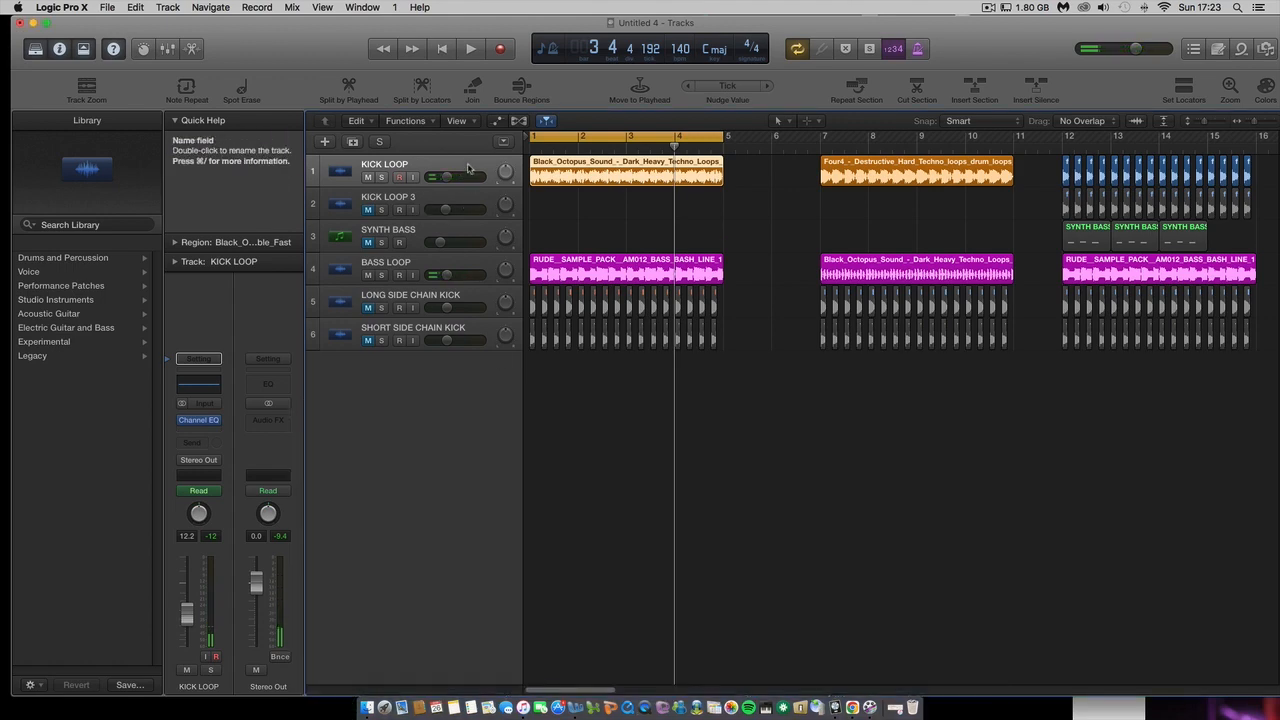
# Open the KICK LOOP and BASS LOOP Channel EQs and play the loop to compare their analyzer curves.
pyautogui.click(463, 266)
pyautogui.click(198, 388)
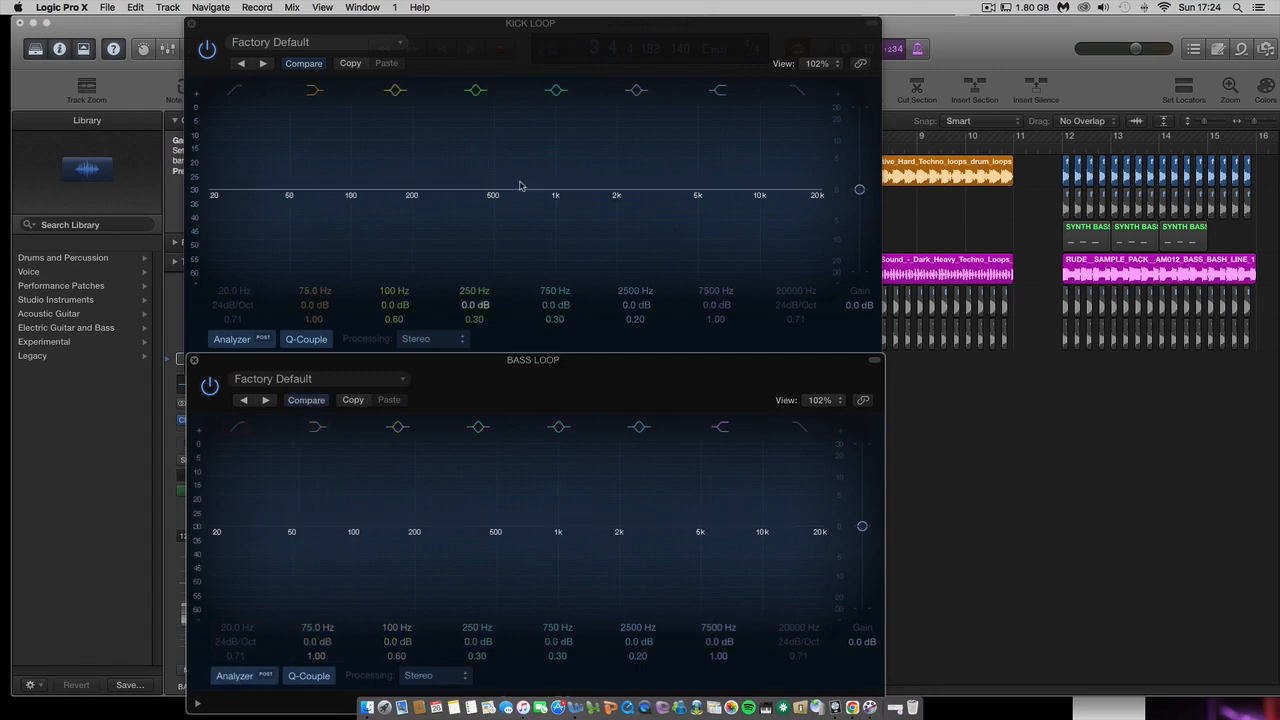
pyautogui.moveTo(490, 26); pyautogui.dragTo(469, 55)
pyautogui.click(470, 47)
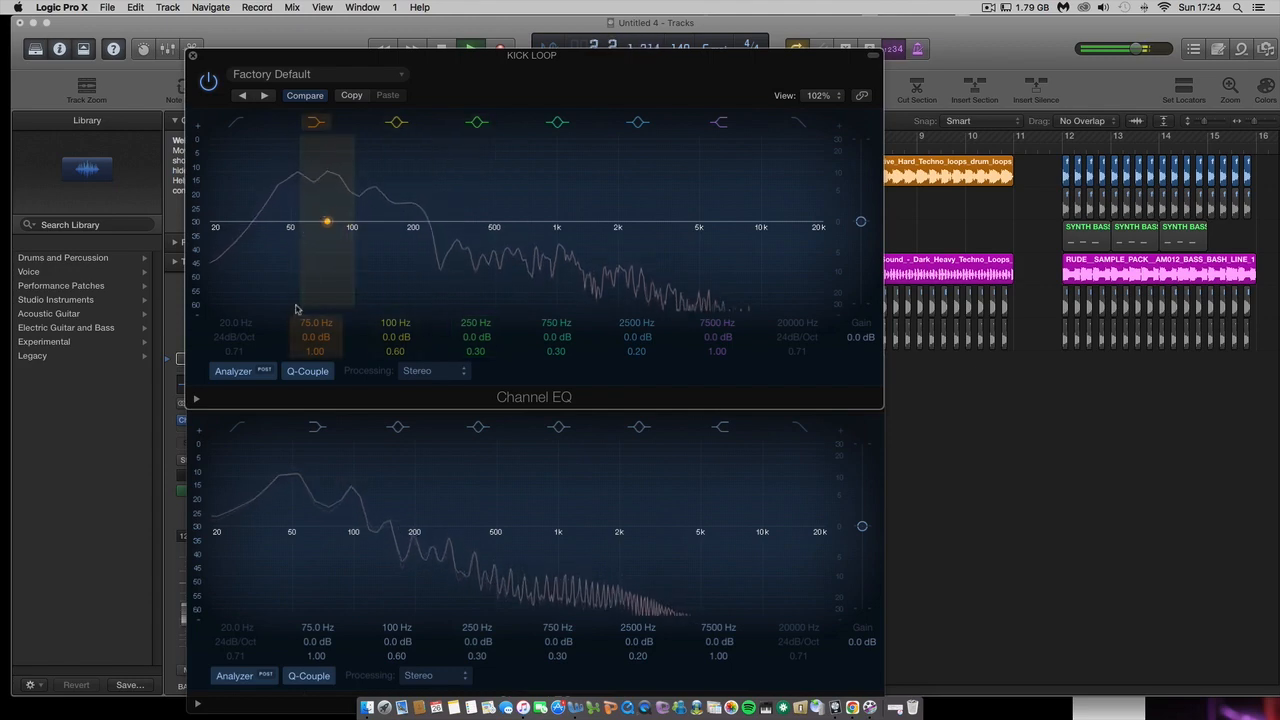
pyautogui.moveTo(467, 69); pyautogui.dragTo(756, 88)
pyautogui.click(443, 48)
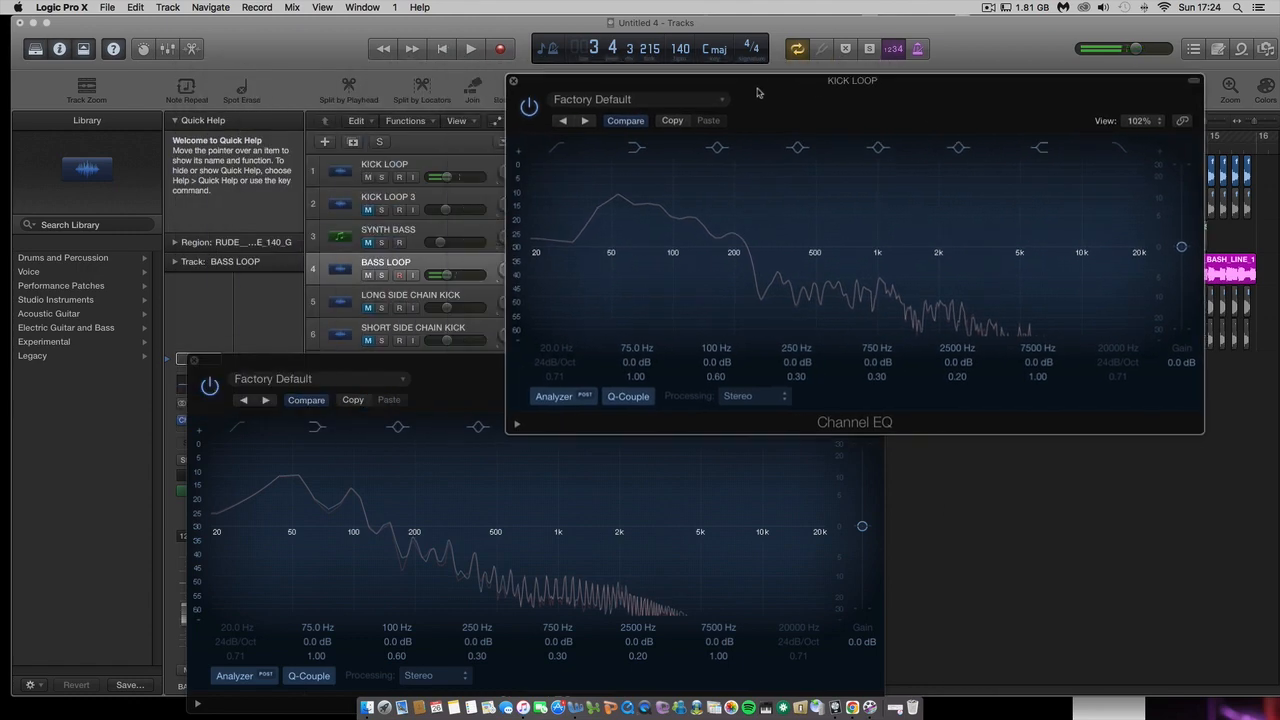
# Arrange the EQ windows clear of the track headers, with KICK LOOP's EQ above BASS LOOP's.
pyautogui.moveTo(437, 374); pyautogui.dragTo(845, 471)
pyautogui.moveTo(627, 85); pyautogui.dragTo(838, 103)
pyautogui.moveTo(900, 457); pyautogui.dragTo(1043, 451)
pyautogui.moveTo(850, 97); pyautogui.dragTo(855, 96)
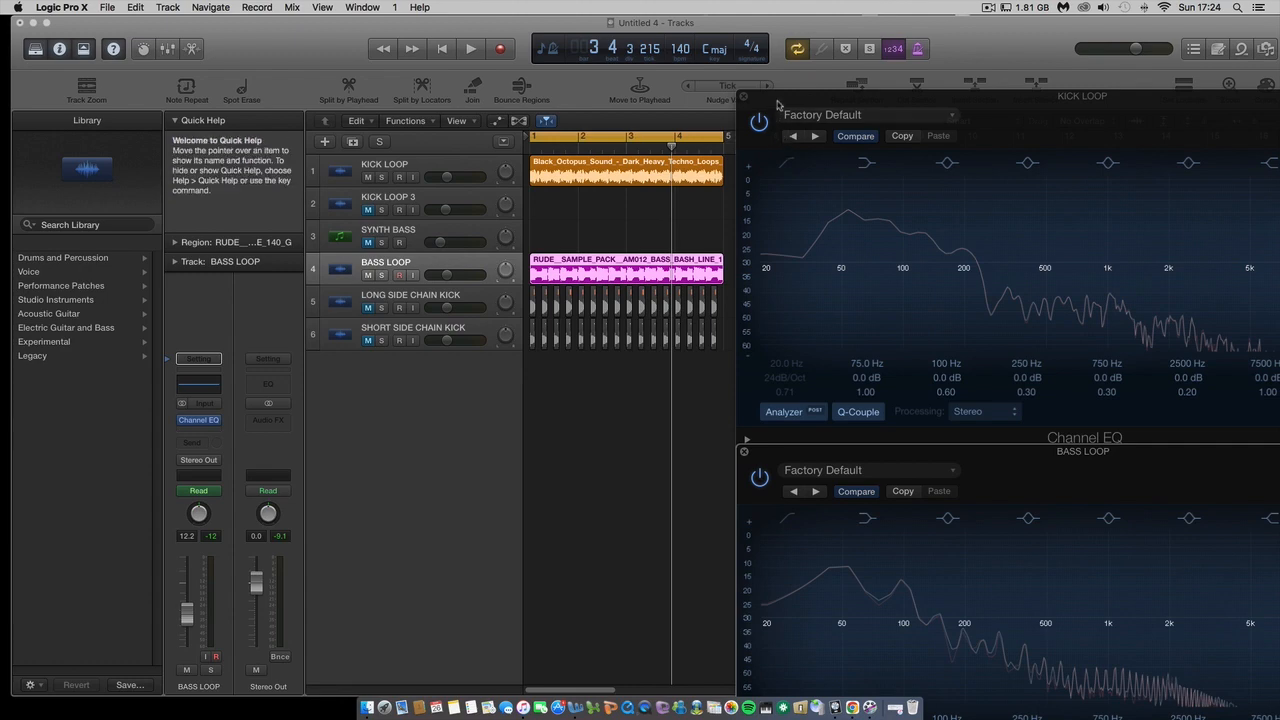
pyautogui.moveTo(777, 104); pyautogui.dragTo(880, 76)
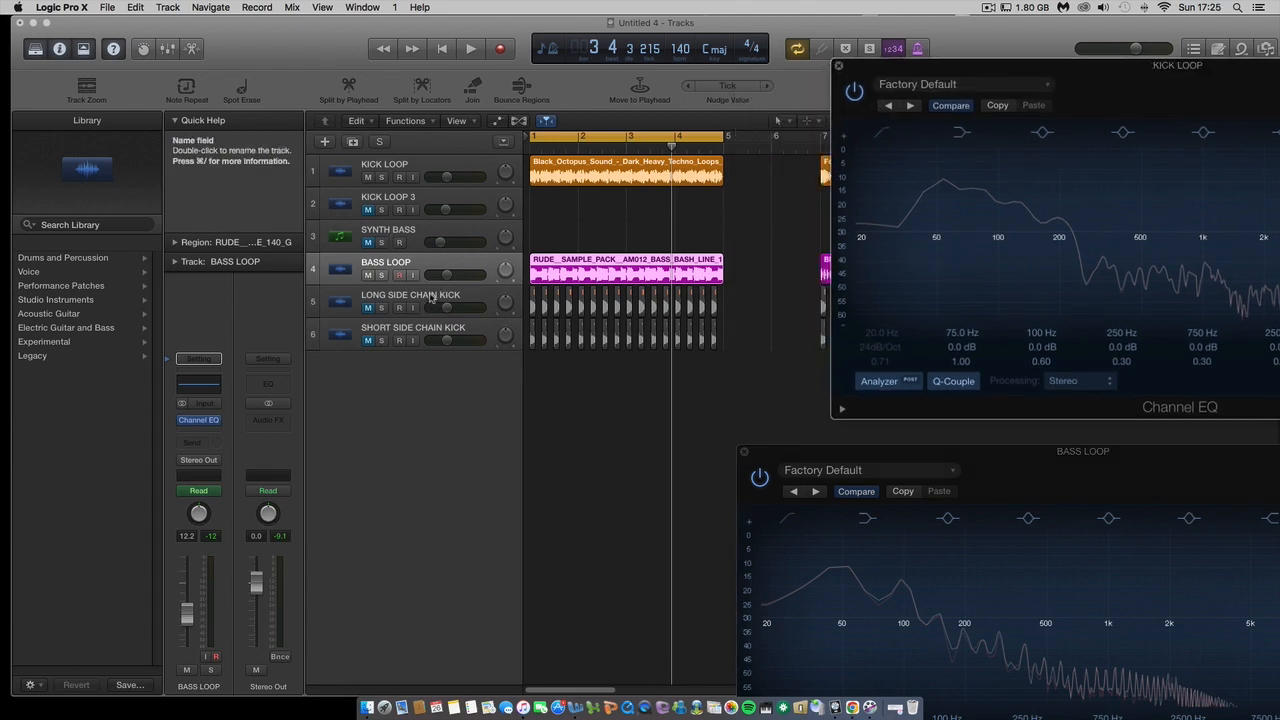
# Move the cycle range to start at bar 12 and audition it without and with KICK LOOP 3 unmuted.
pyautogui.click(447, 167)
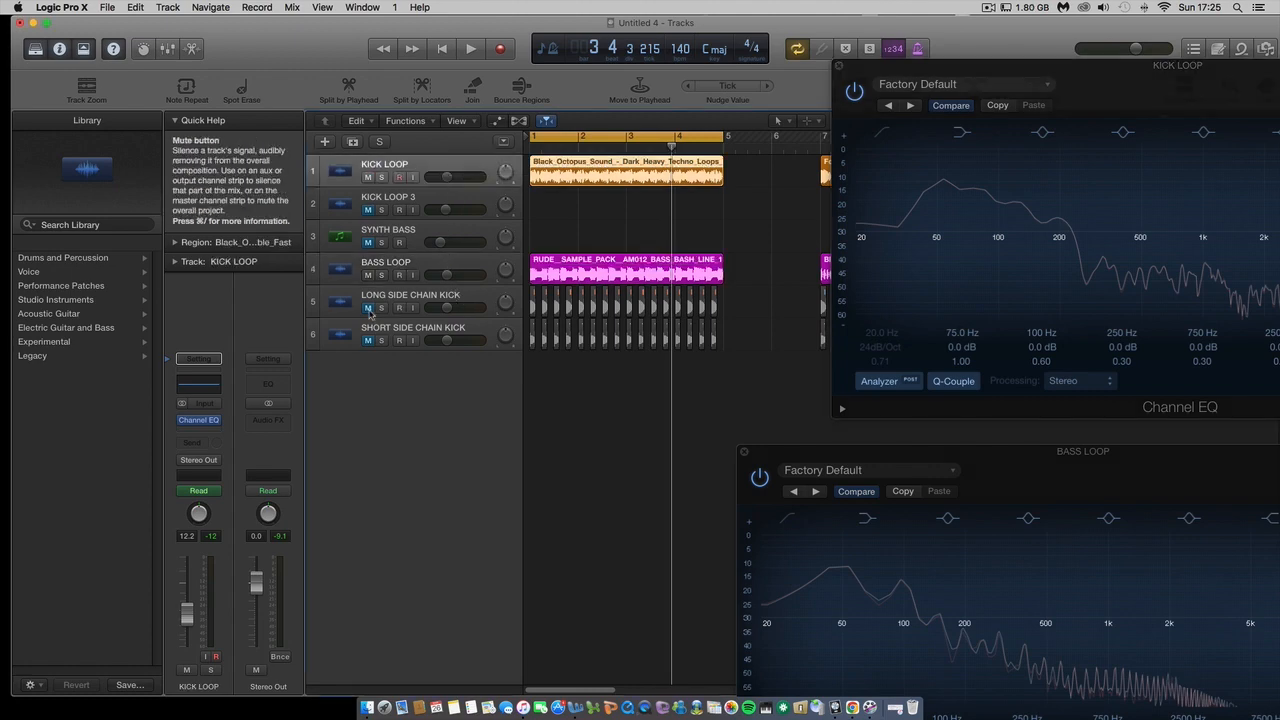
pyautogui.moveTo(860, 123); pyautogui.dragTo(395, 516)
pyautogui.moveTo(592, 135); pyautogui.dragTo(1126, 182)
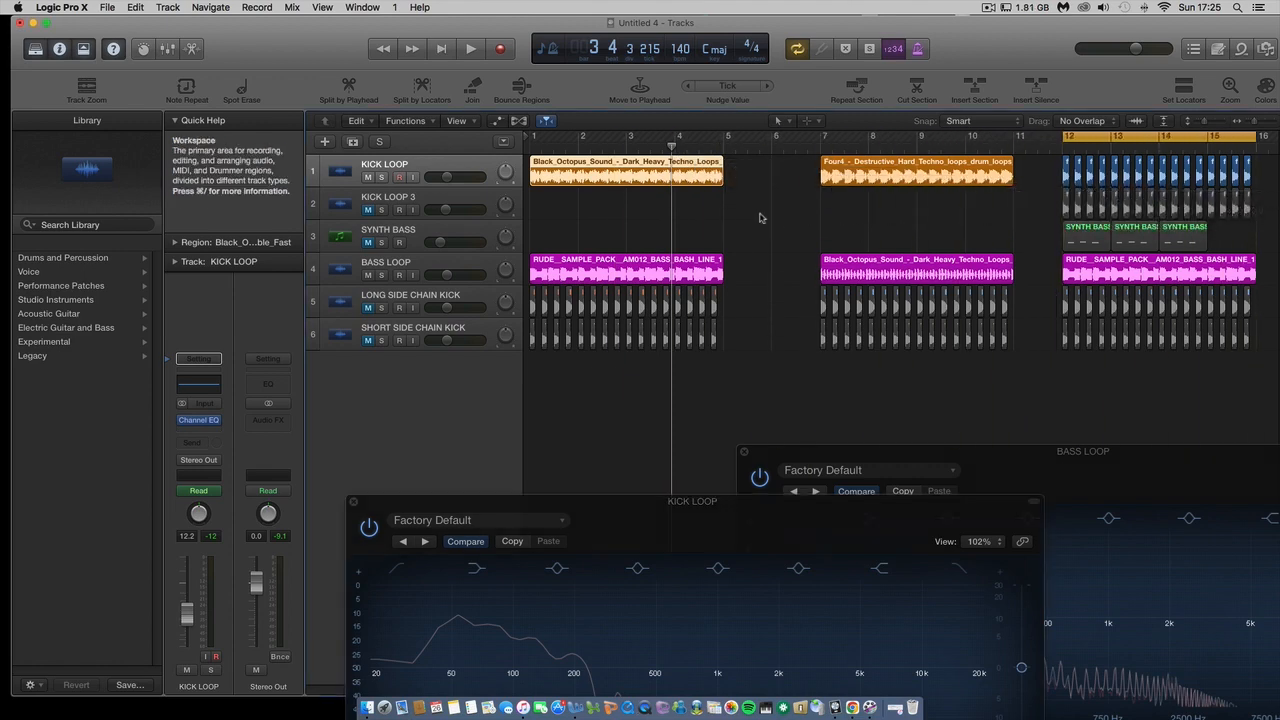
pyautogui.click(470, 48)
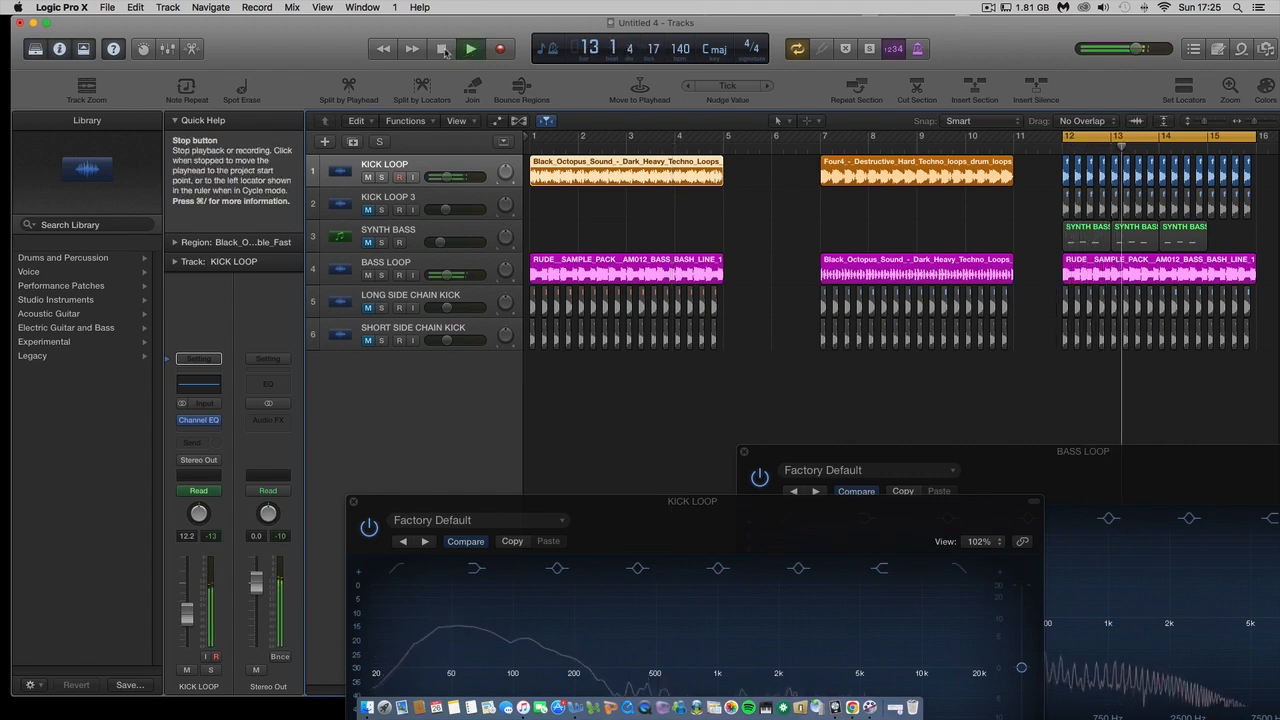
pyautogui.click(443, 49)
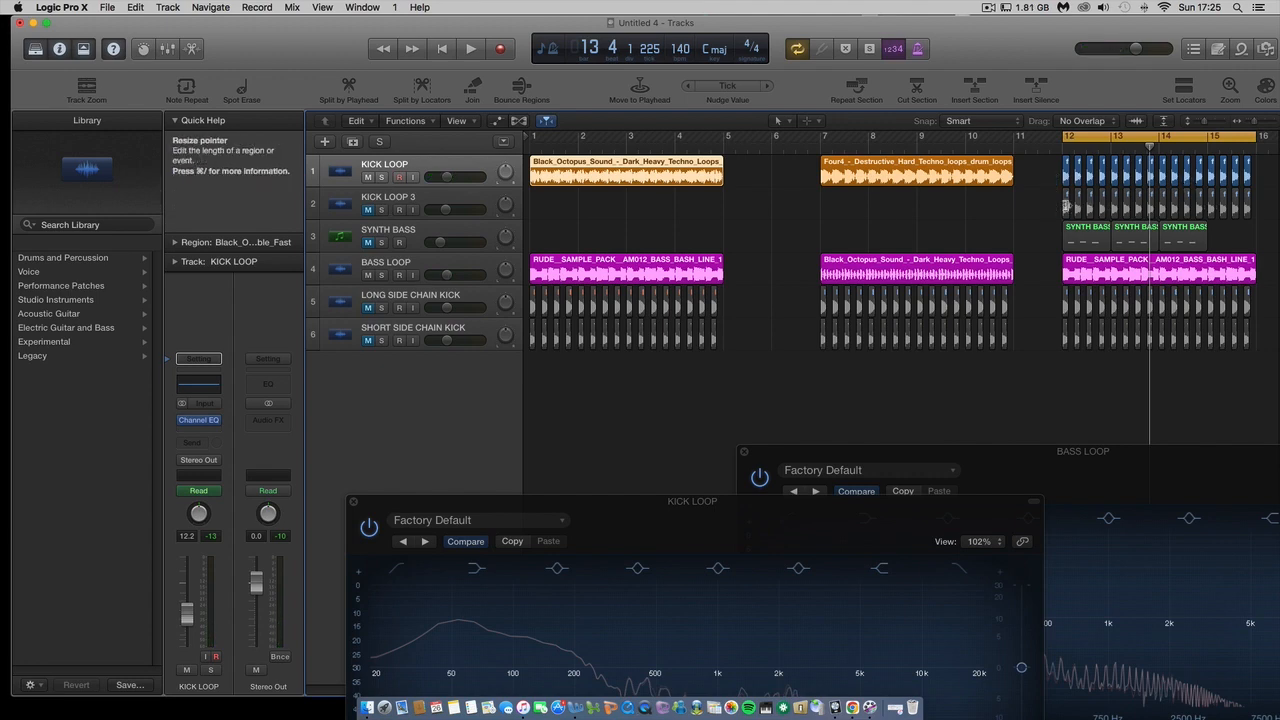
pyautogui.click(470, 49)
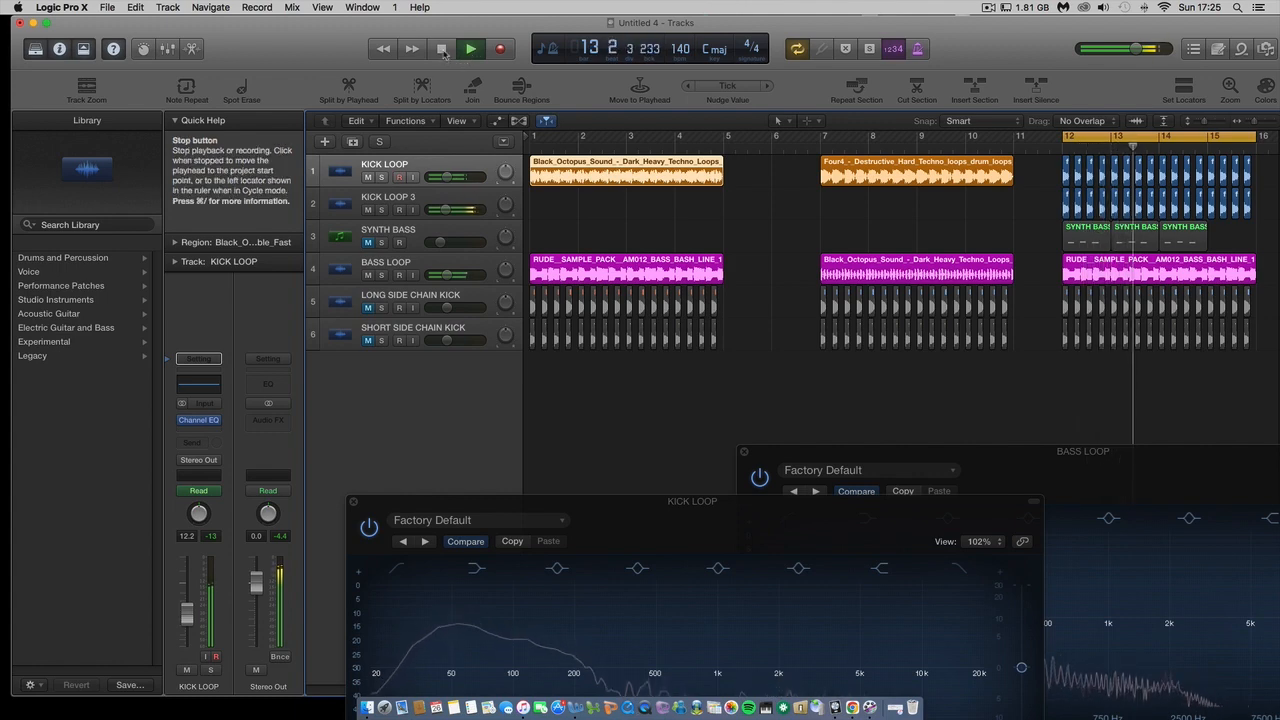
pyautogui.click(443, 49)
# Move the cycle range back to bar 1, then play and stop the first loop section.
pyautogui.moveTo(1072, 136); pyautogui.dragTo(539, 136)
pyautogui.click(466, 50)
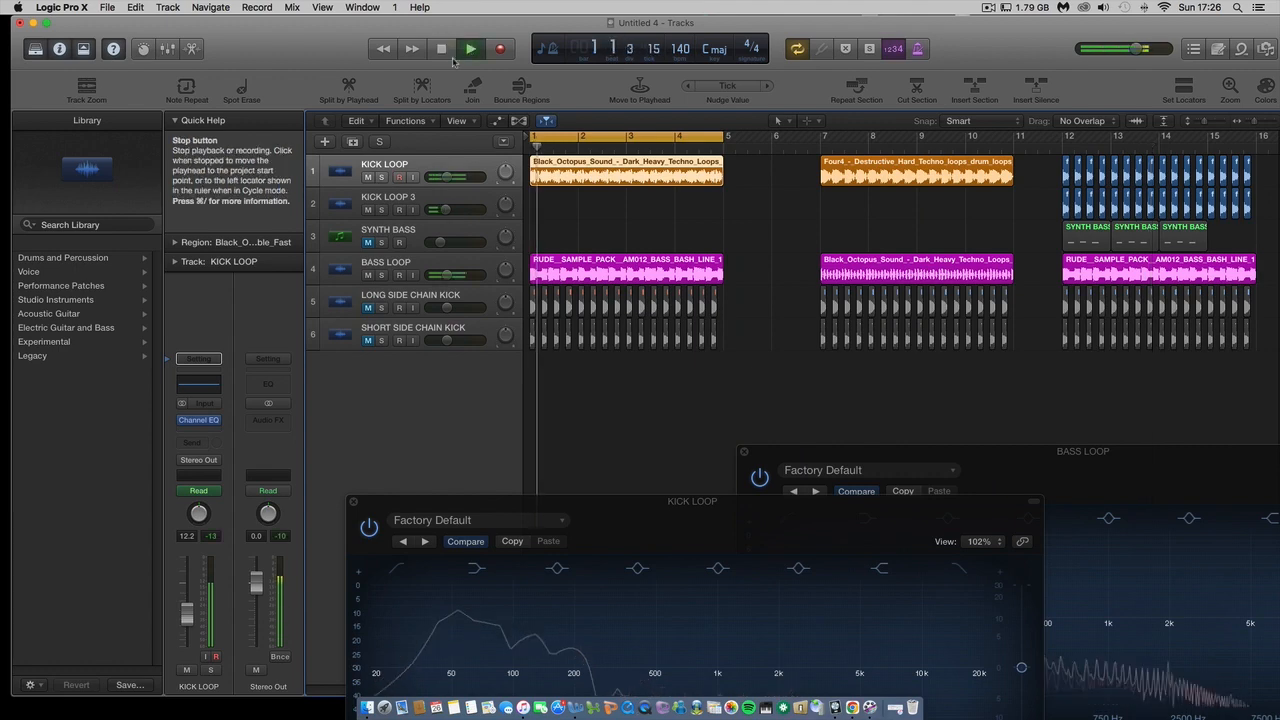
pyautogui.click(443, 50)
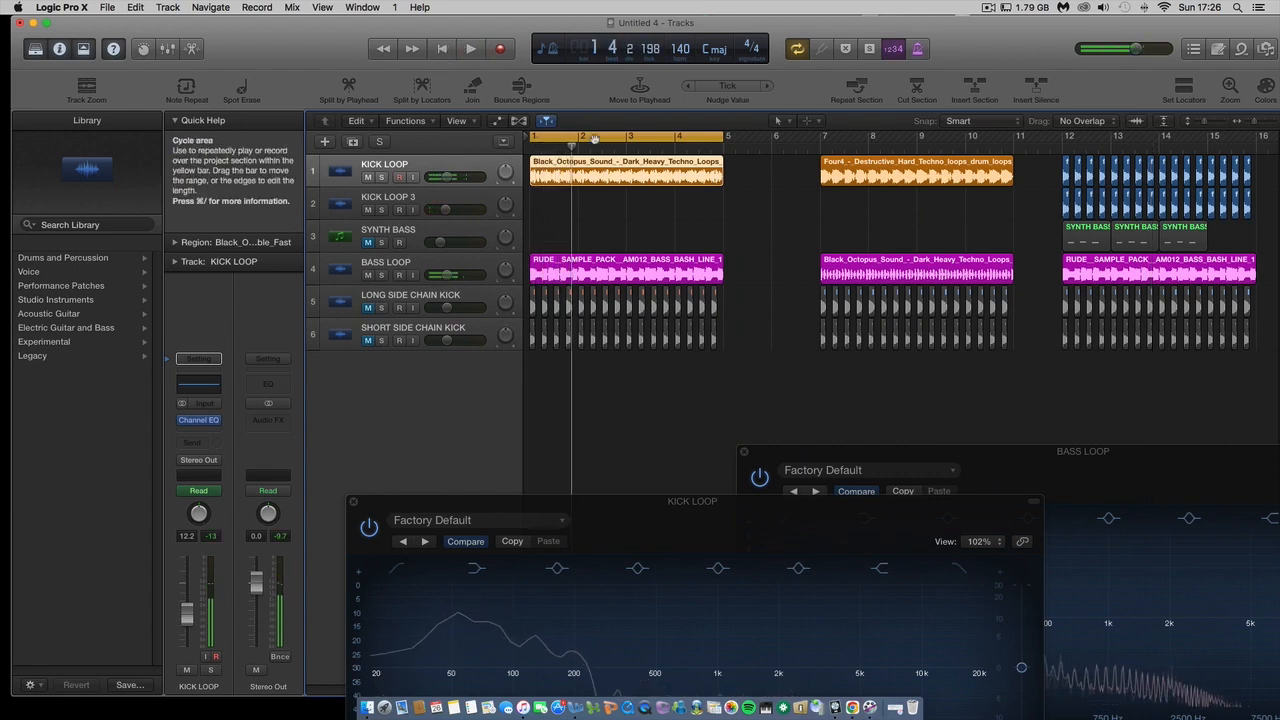
# Reduce KICK LOOP's sub frequencies with a 32.5 Hz low cut and a 24.5 Hz low shelf at -13.0 dB, and close its EQ.
pyautogui.moveTo(608, 138); pyautogui.dragTo(1110, 124)
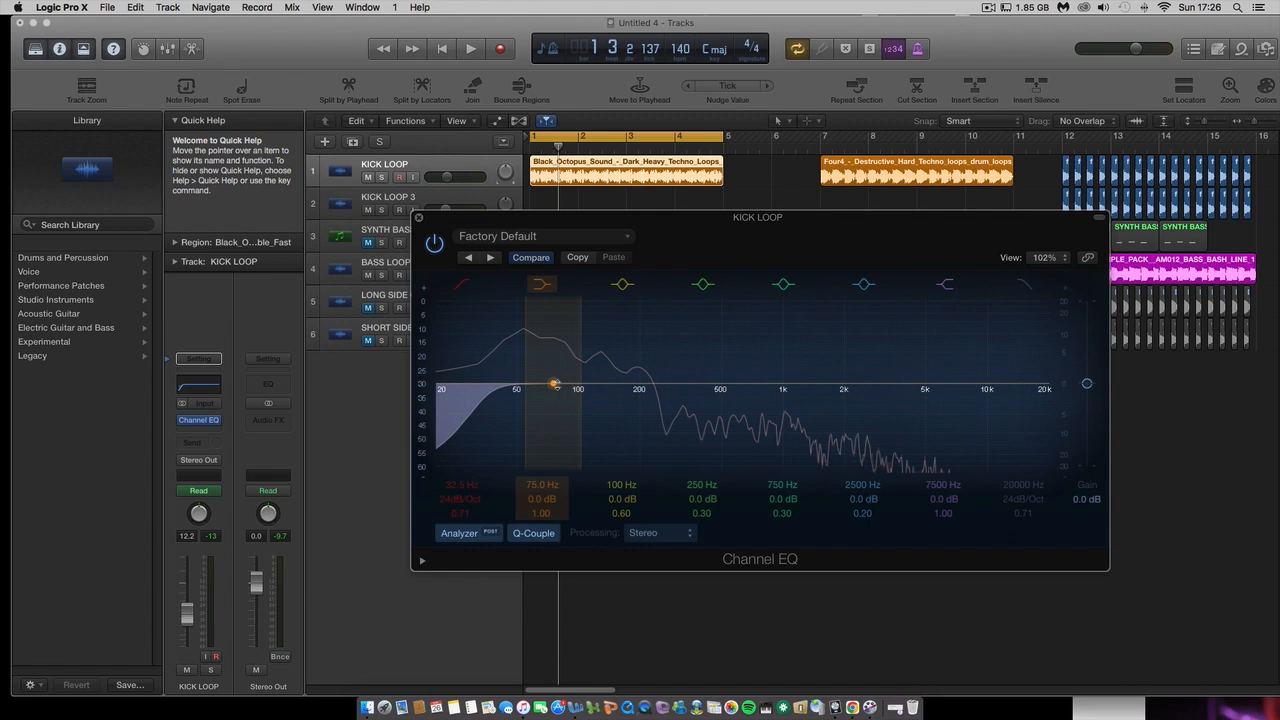
pyautogui.moveTo(520, 400); pyautogui.dragTo(451, 431)
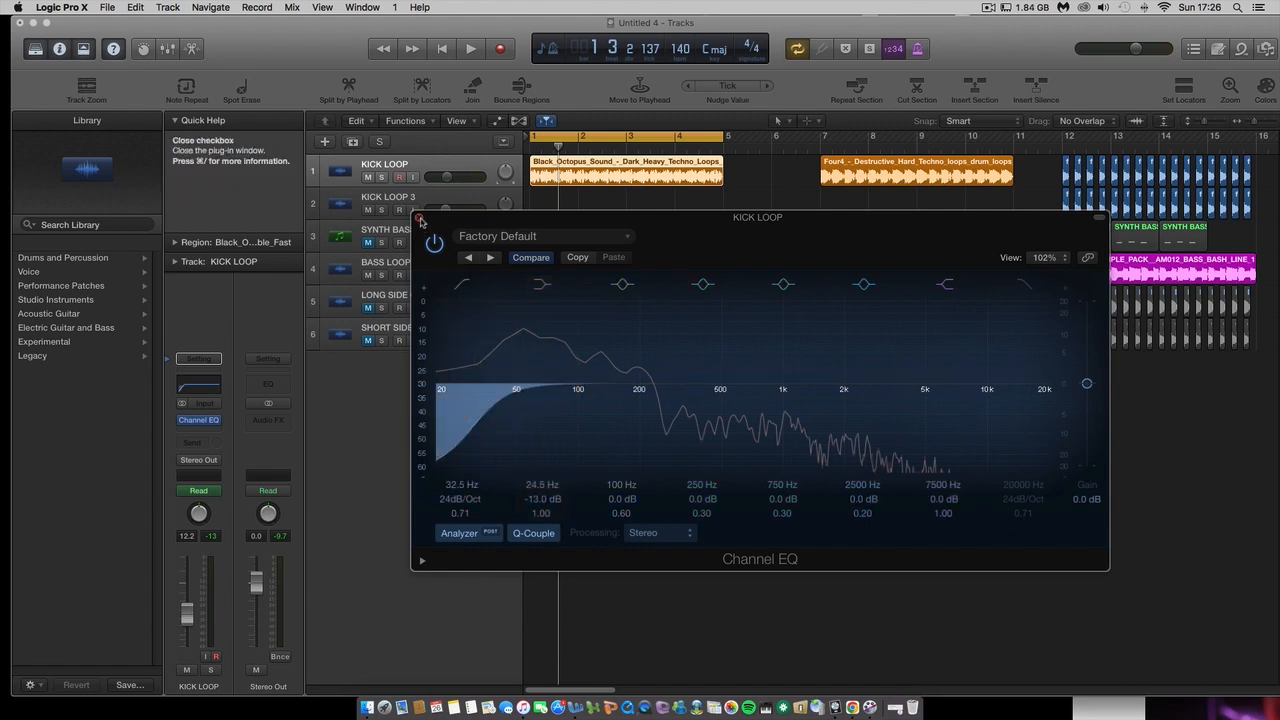
pyautogui.click(420, 218)
# Apply a low cut at about 33.5 Hz in BASS LOOP's Channel EQ and close the EQ window.
pyautogui.click(385, 262)
pyautogui.click(198, 420)
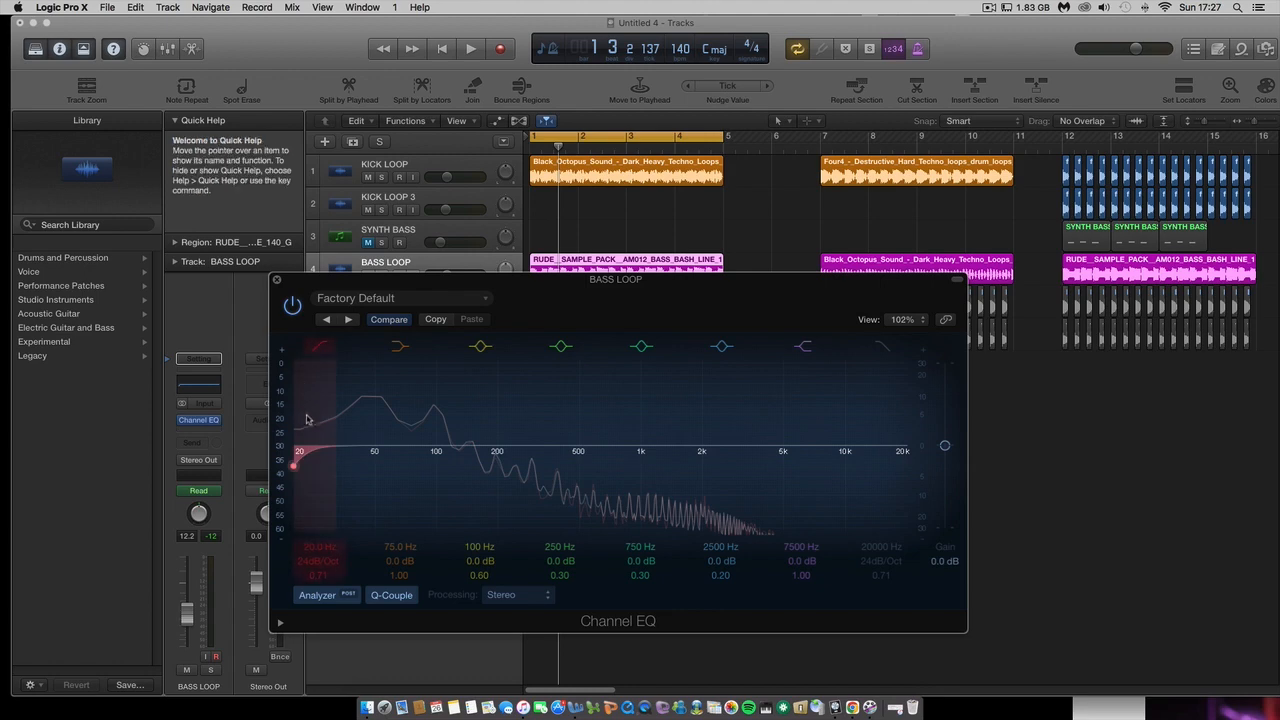
pyautogui.moveTo(321, 449); pyautogui.dragTo(348, 449)
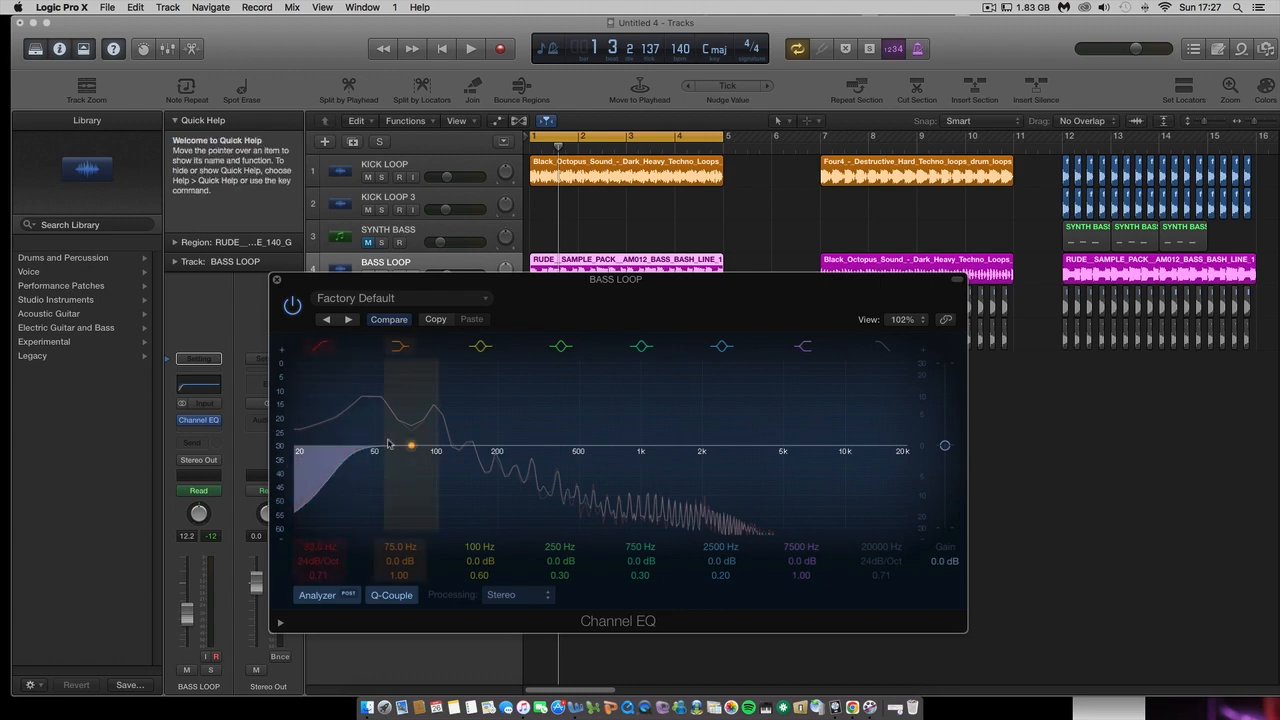
pyautogui.press('super+w')
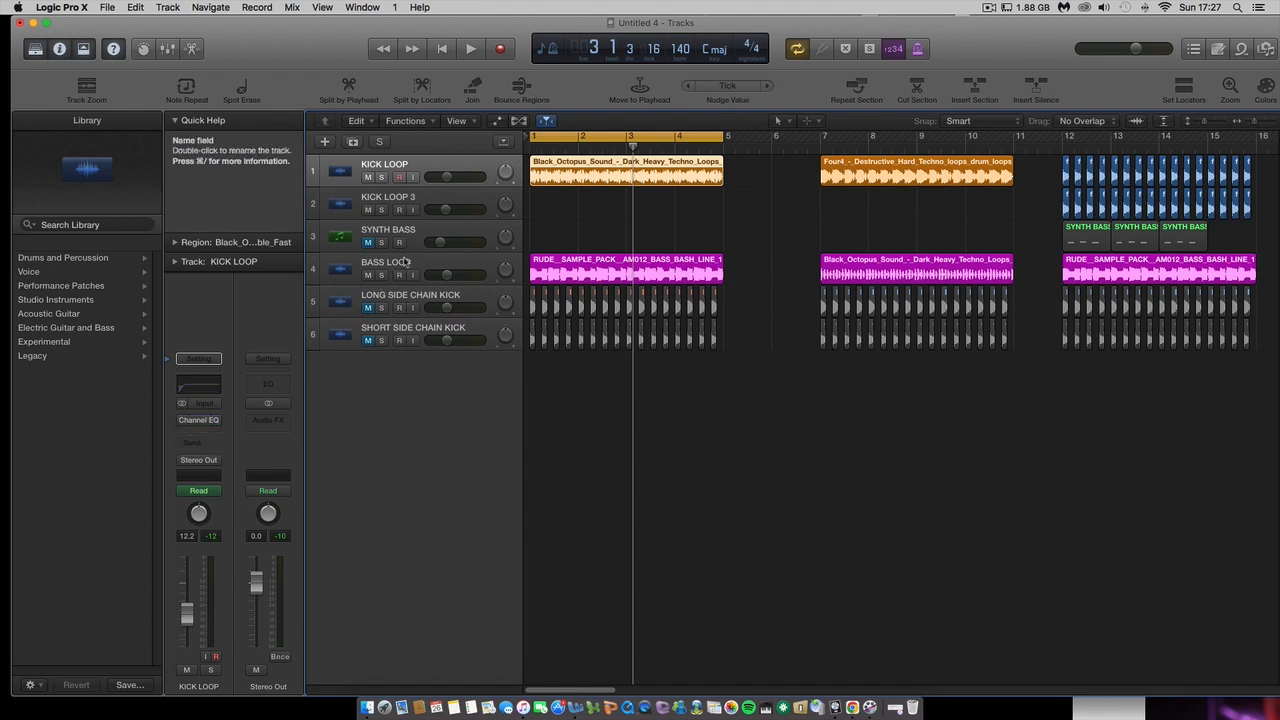
# Compare playback of the first loop section with the bass EQ bypassed and with the kick and bass EQs active.
pyautogui.click(471, 50)
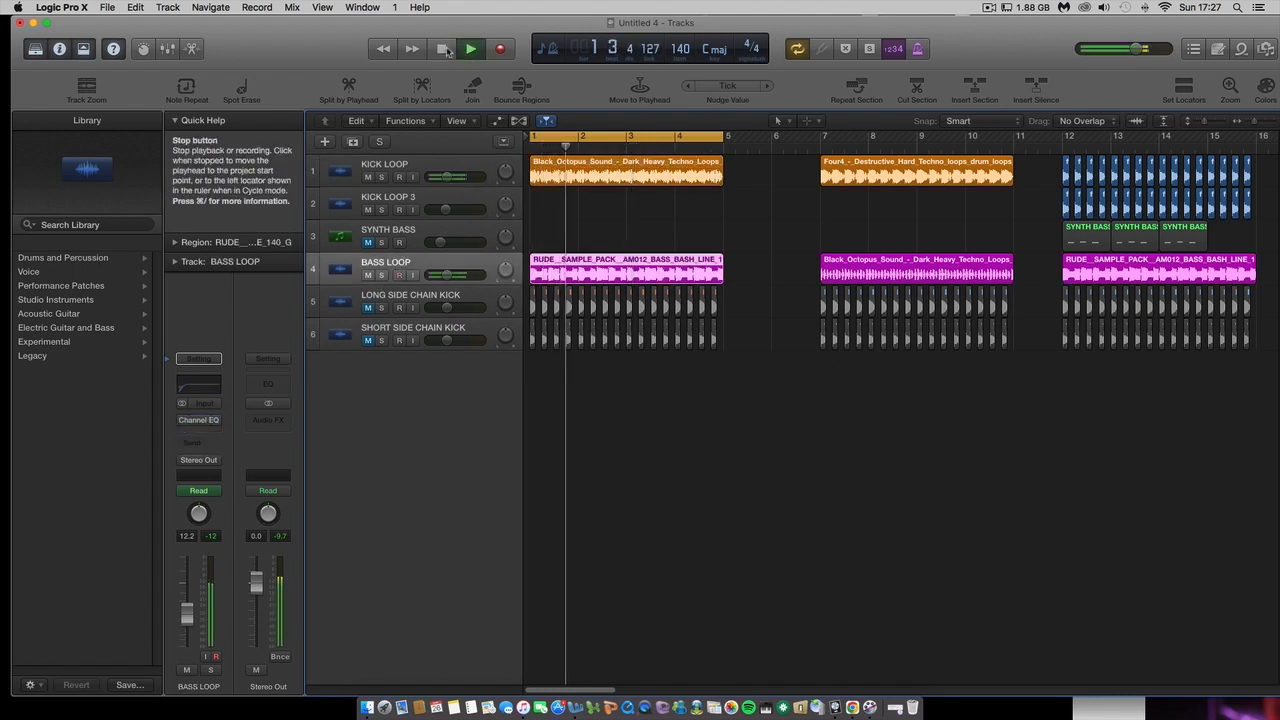
pyautogui.click(444, 49)
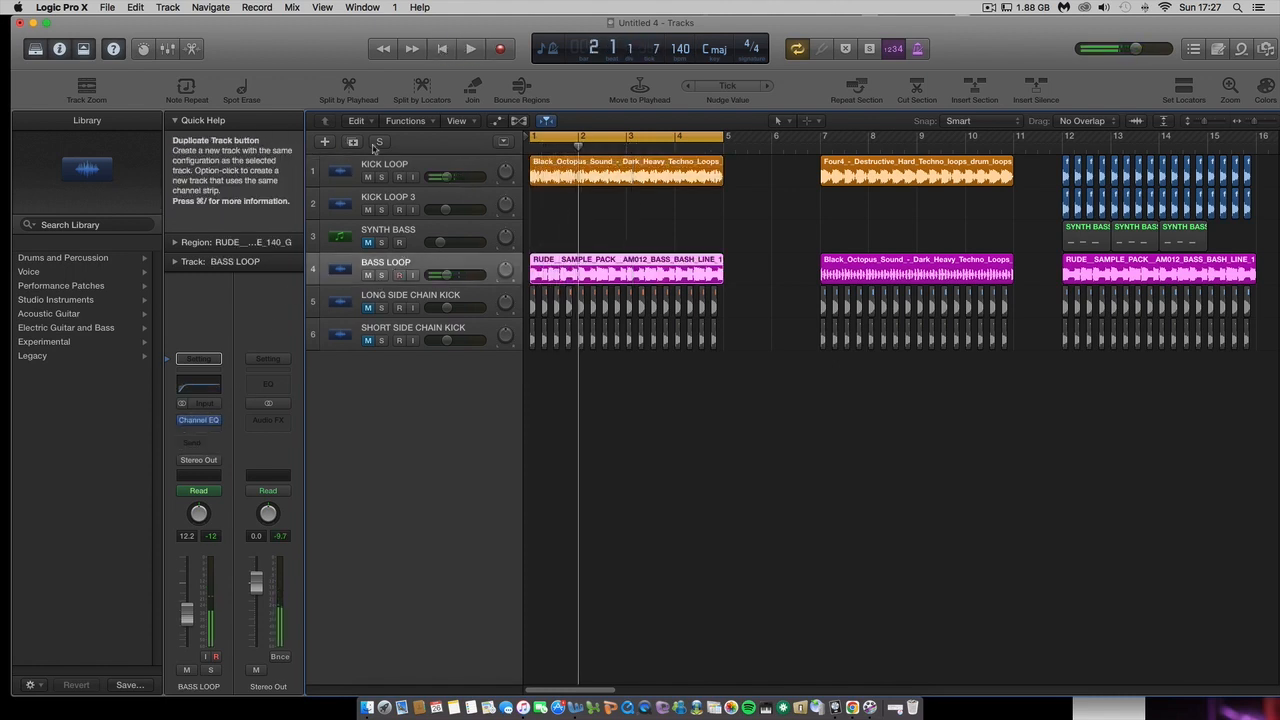
pyautogui.click(409, 165)
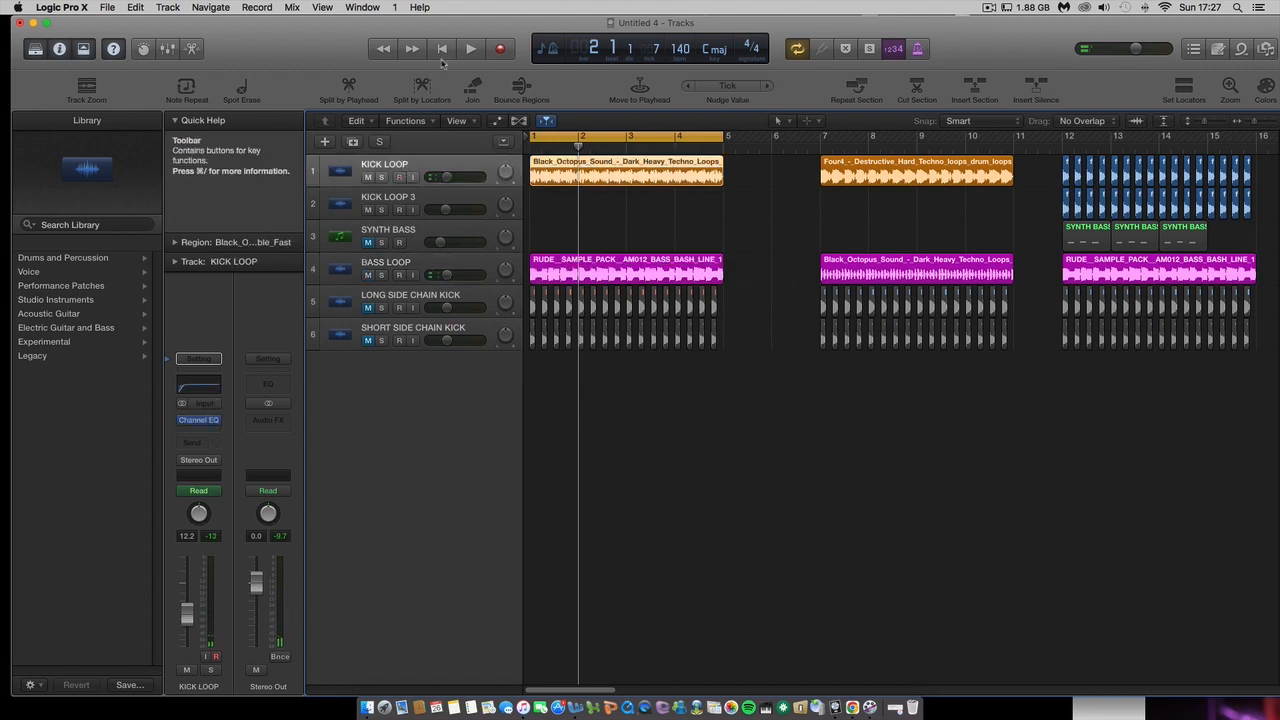
pyautogui.click(473, 48)
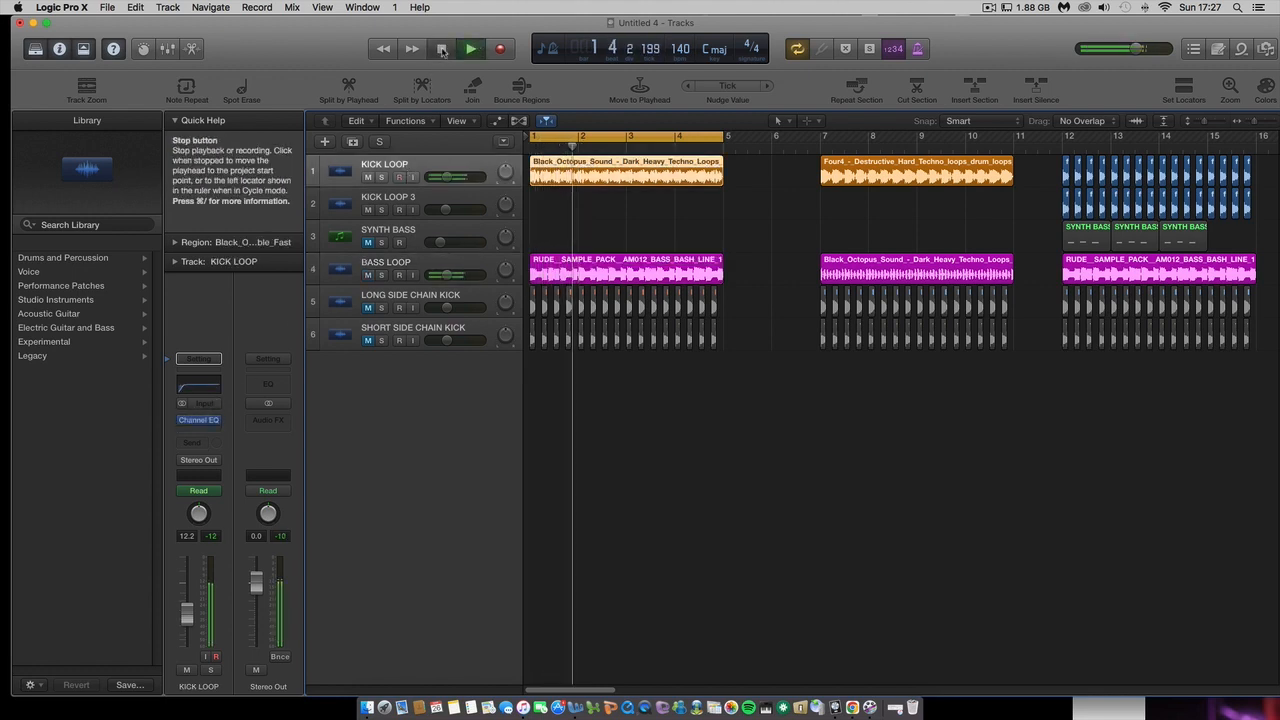
pyautogui.click(471, 49)
# Open BASS LOOP's Channel EQ and play the loop to check the analyzer against the EQ curve.
pyautogui.click(386, 262)
pyautogui.click(198, 385)
pyautogui.press('space')
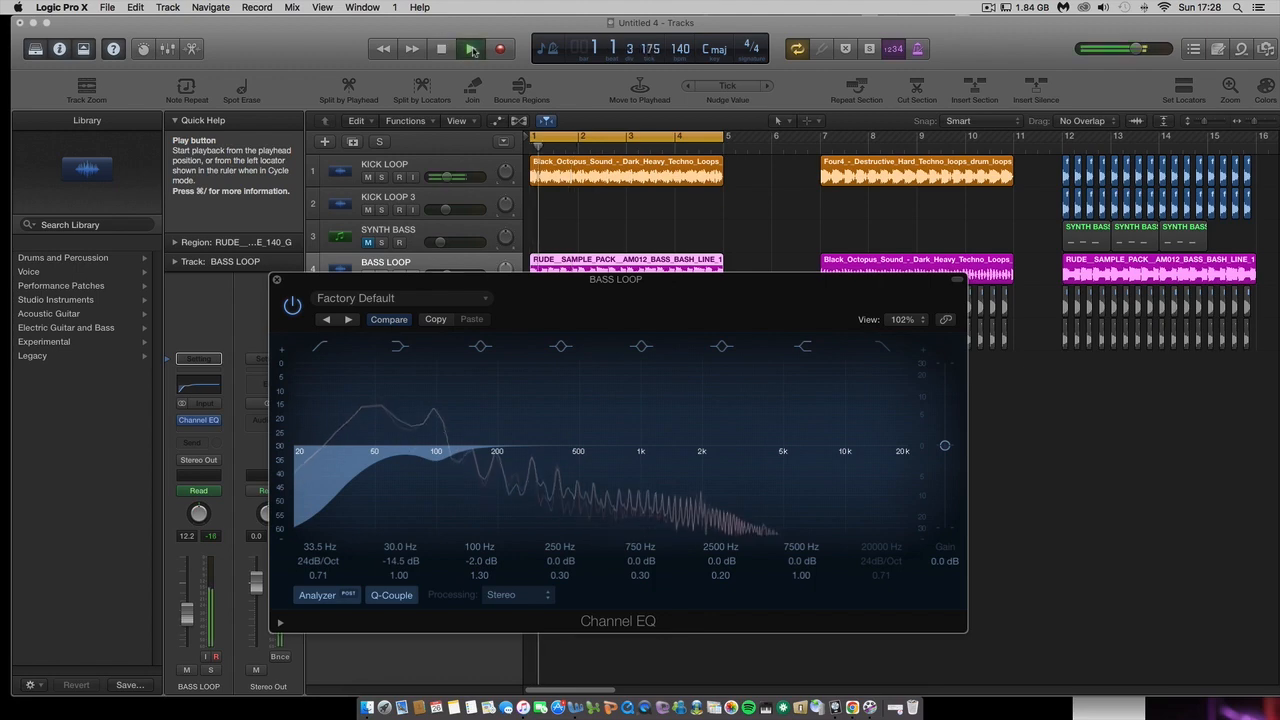
pyautogui.click(471, 48)
# Set a high cut at about 13400 Hz in BASS LOOP's EQ during playback, close the EQ window and stop playback.
pyautogui.moveTo(540, 279); pyautogui.dragTo(526, 341)
pyautogui.click(600, 175)
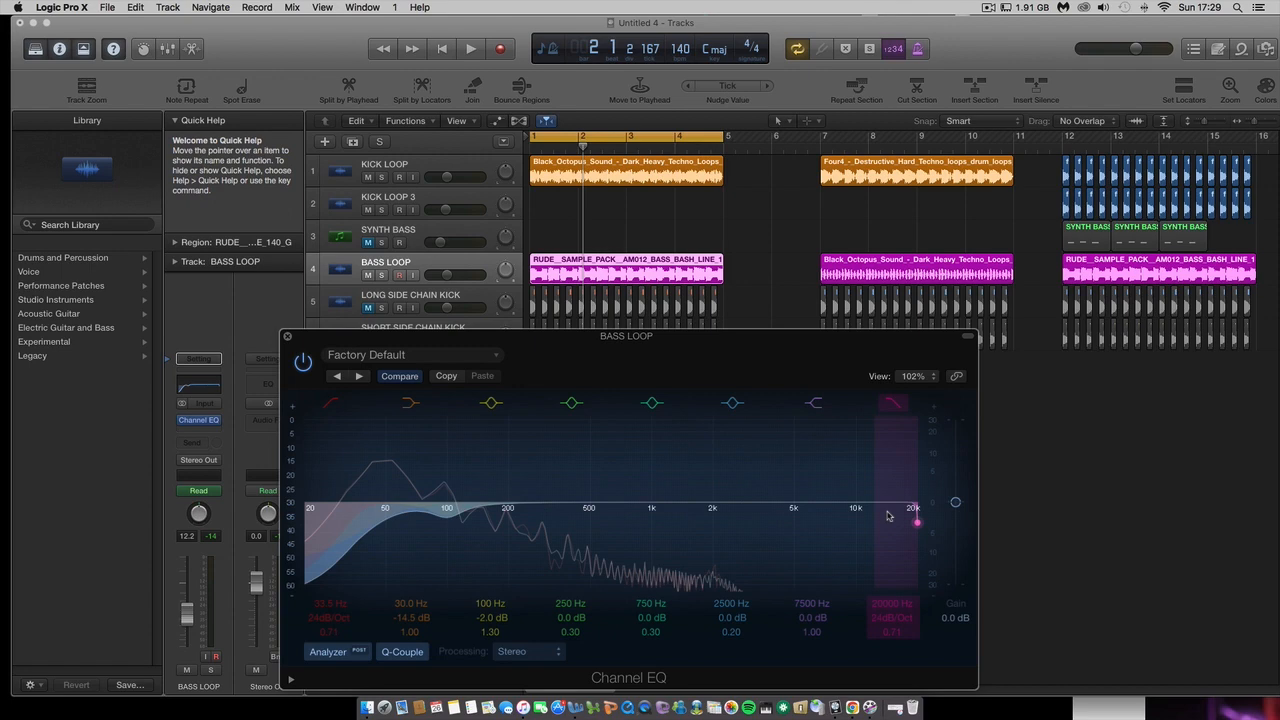
pyautogui.press('space')
pyautogui.moveTo(909, 517); pyautogui.dragTo(866, 574)
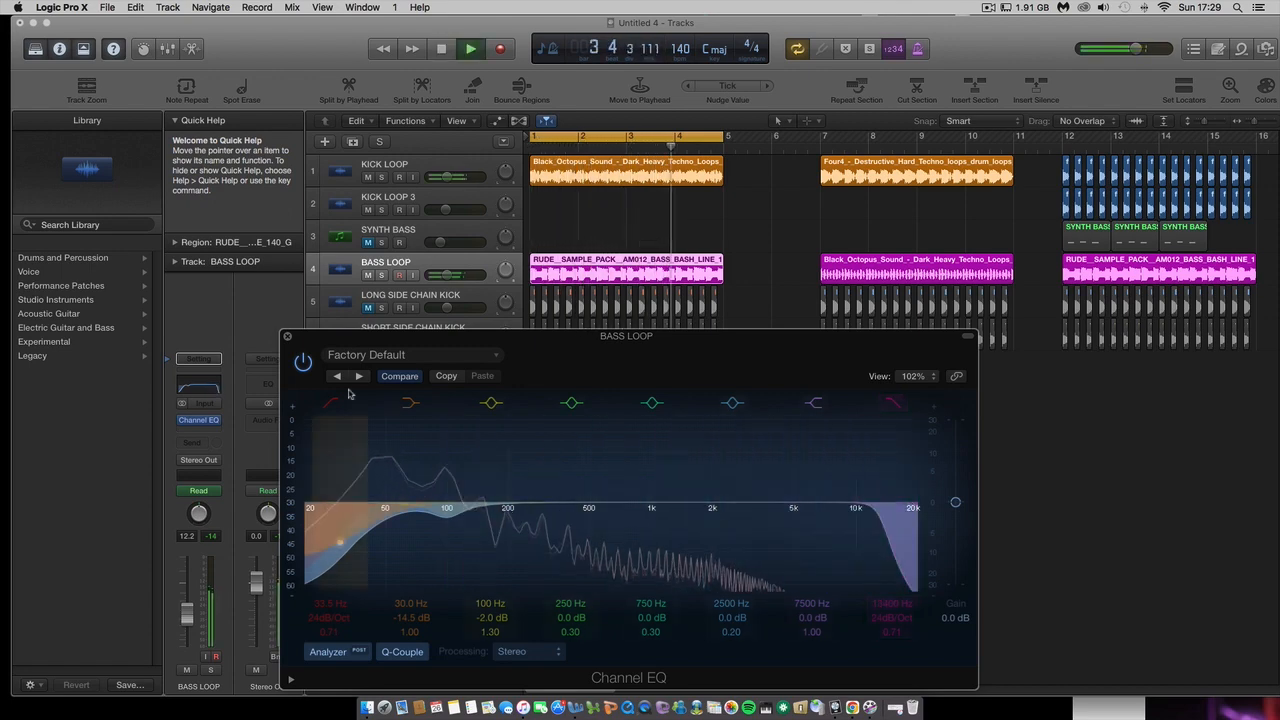
pyautogui.click(287, 339)
pyautogui.press('space')
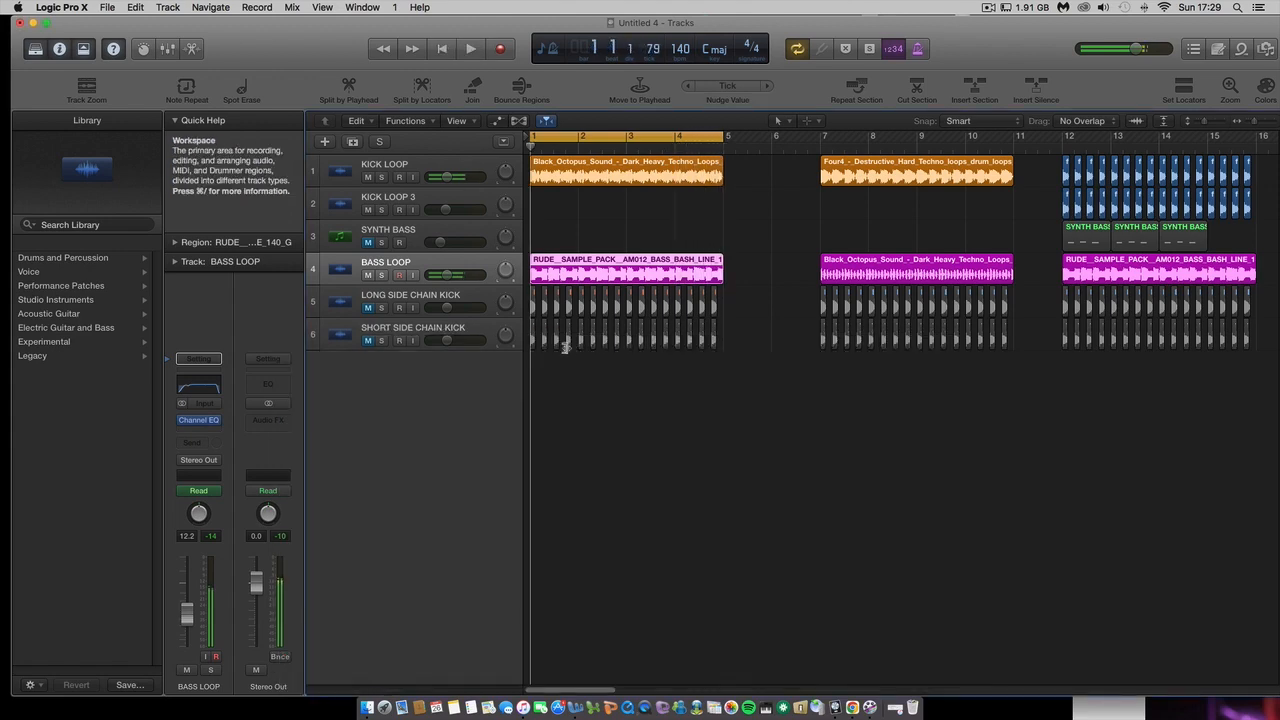
# Insert a Compressor after the Channel EQ on BASS LOOP and zoom in on the side chain kick regions.
pyautogui.click(210, 433)
pyautogui.click(409, 489)
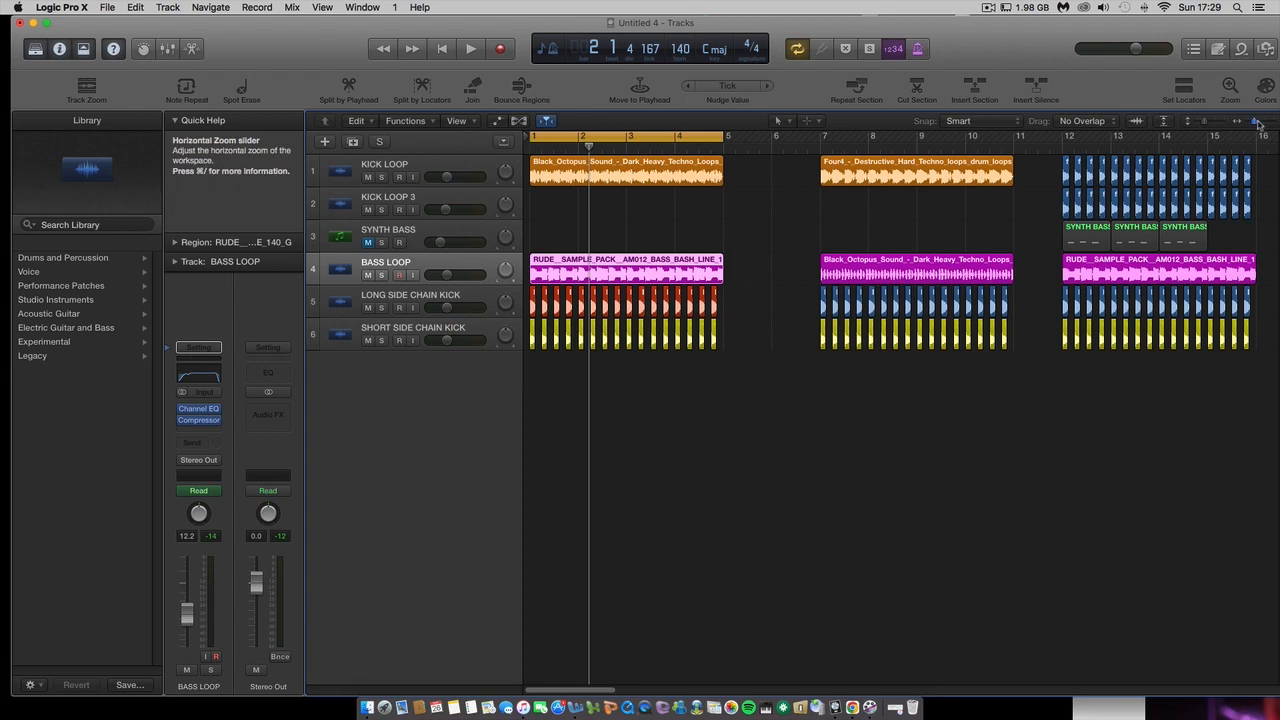
pyautogui.press('super+Right')
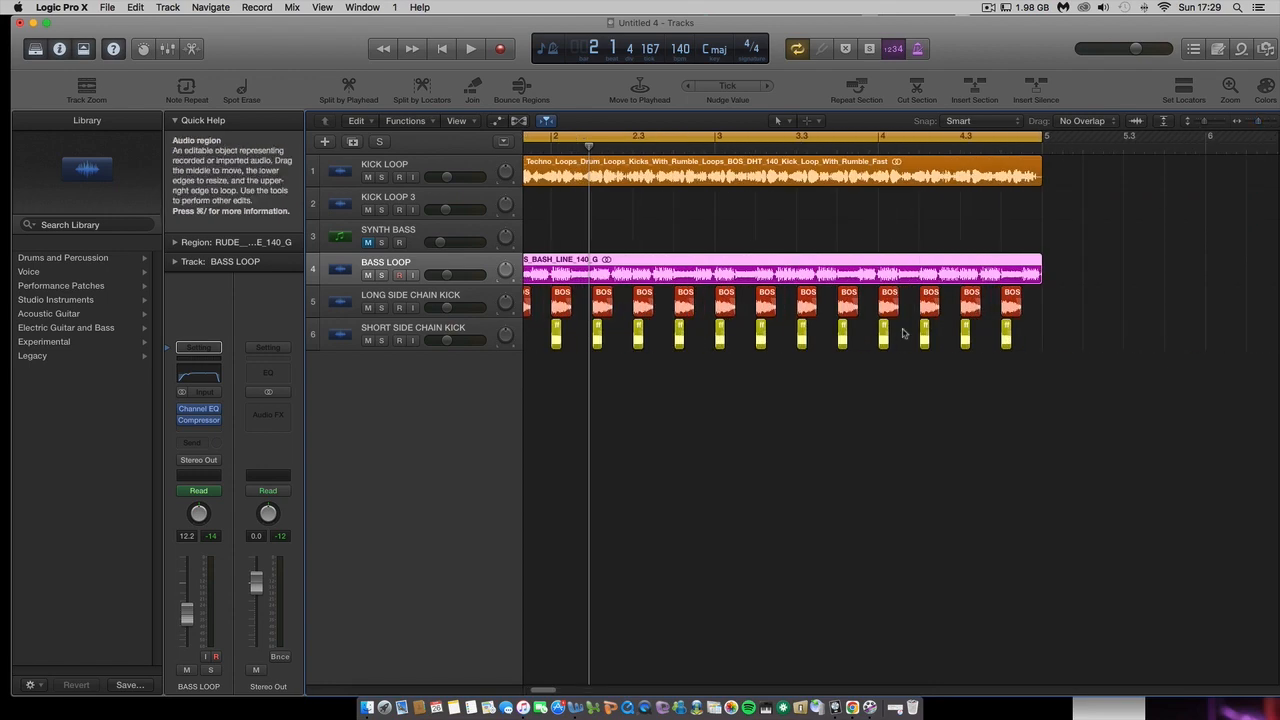
pyautogui.click(438, 336)
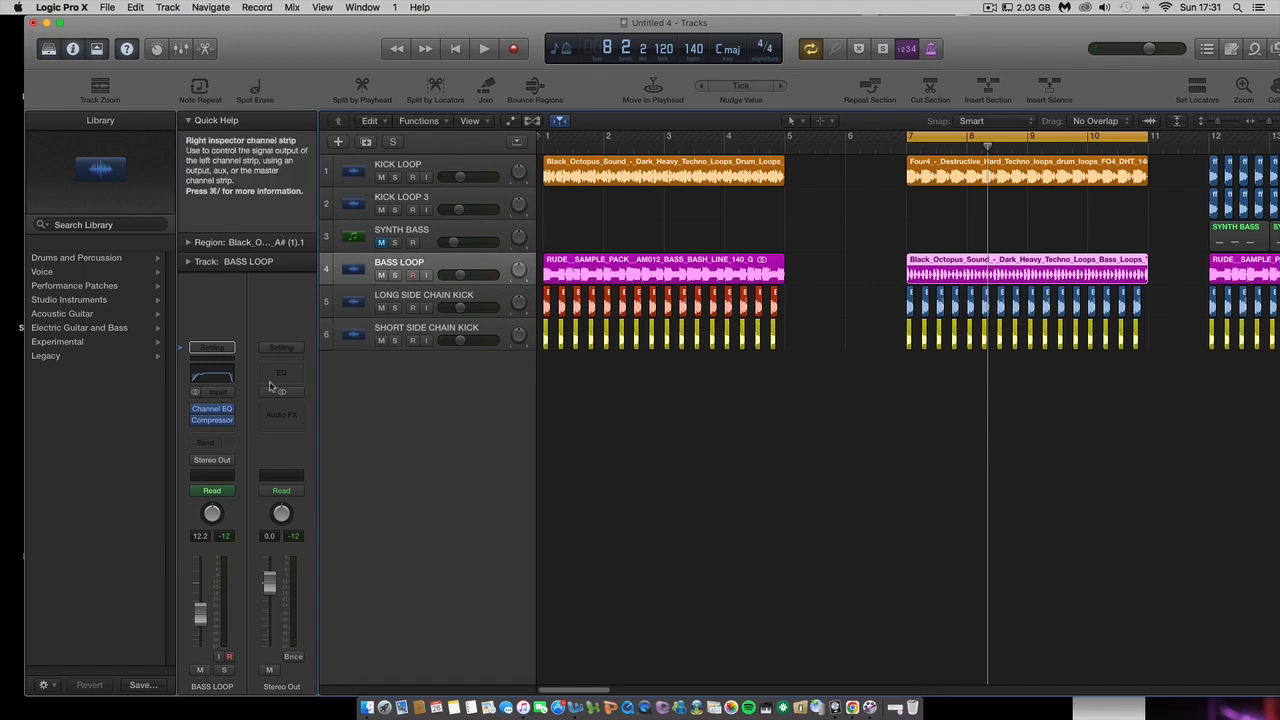
# Check BASS LOOP's EQ curve and audition the cycle section from bar 7 with its EQ and Compressor active, lowering the system volume.
pyautogui.click(204, 421)
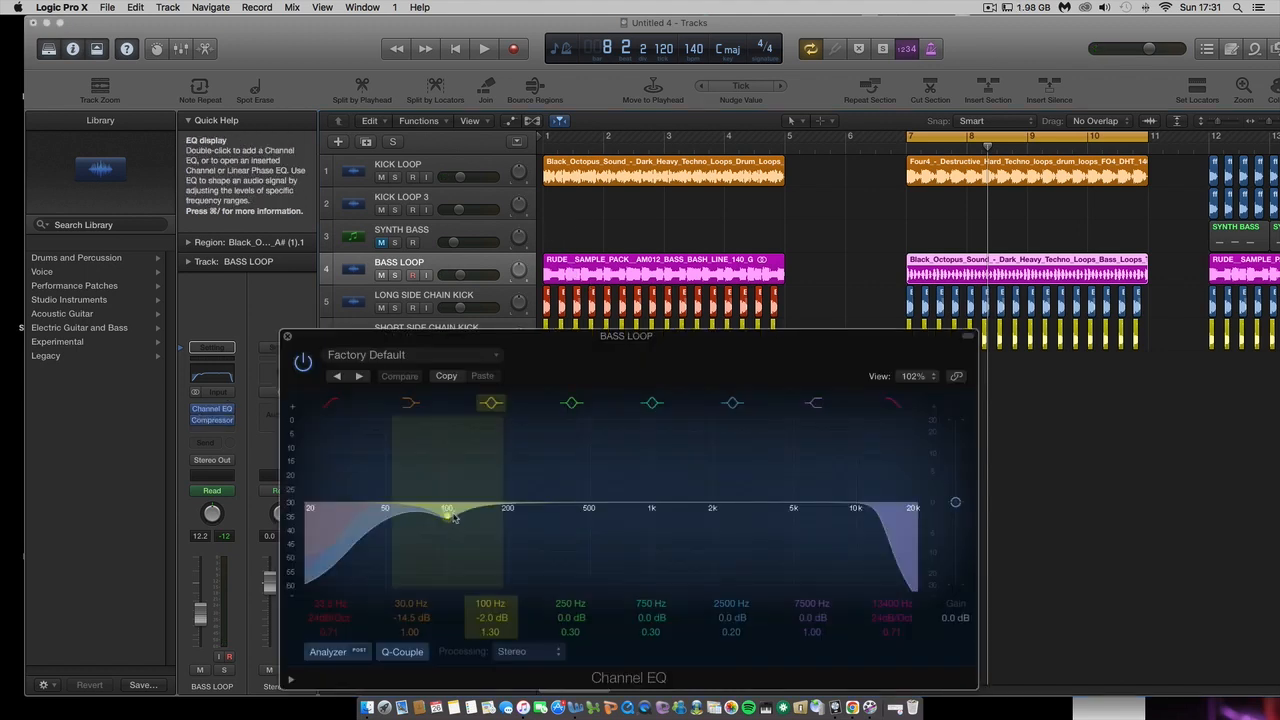
pyautogui.click(212, 409)
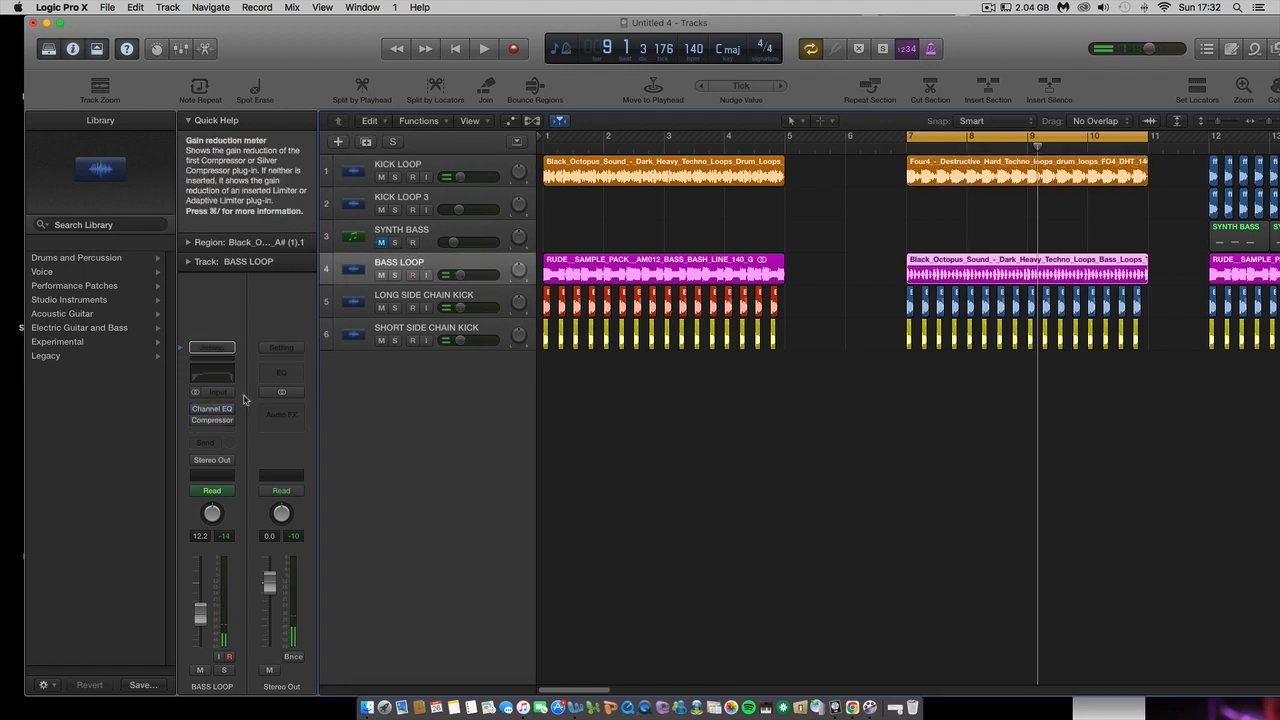
pyautogui.click(485, 49)
pyautogui.press('XF86AudioLowerVolume')
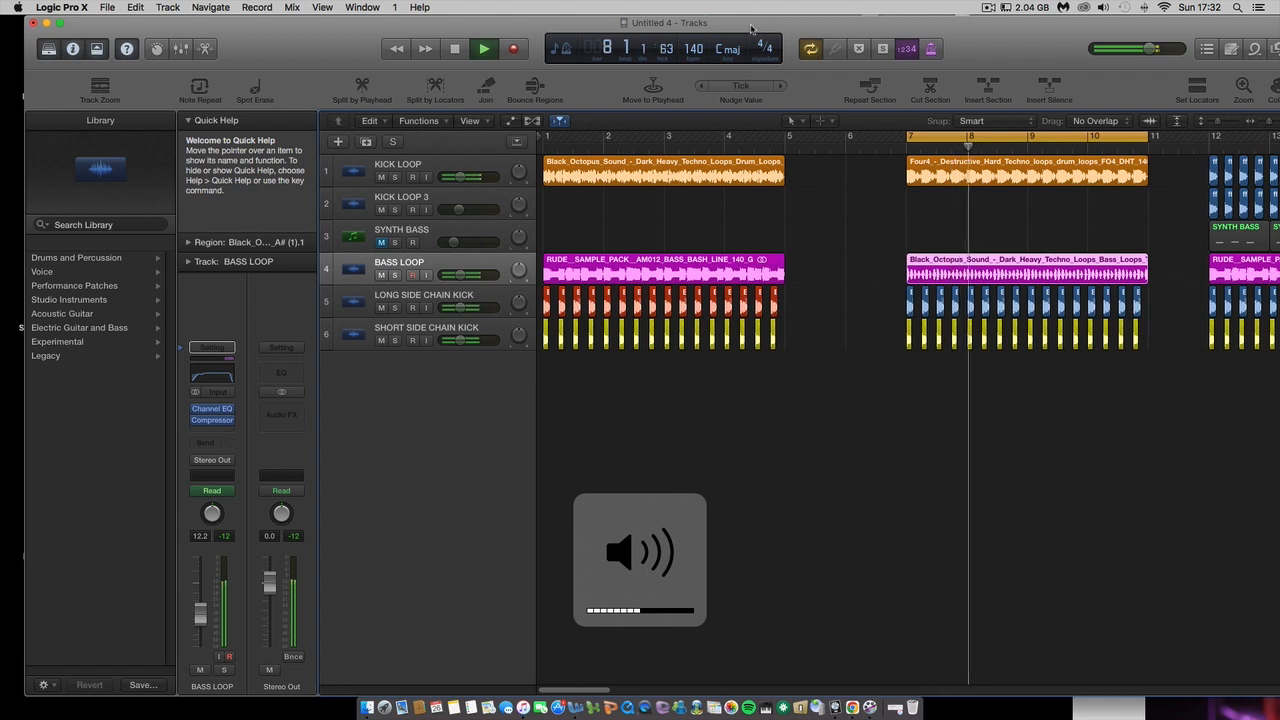
# Stop playback, solo the selected Four4 region on the KICK LOOP track and audition the kick on its own.
pyautogui.press('space')
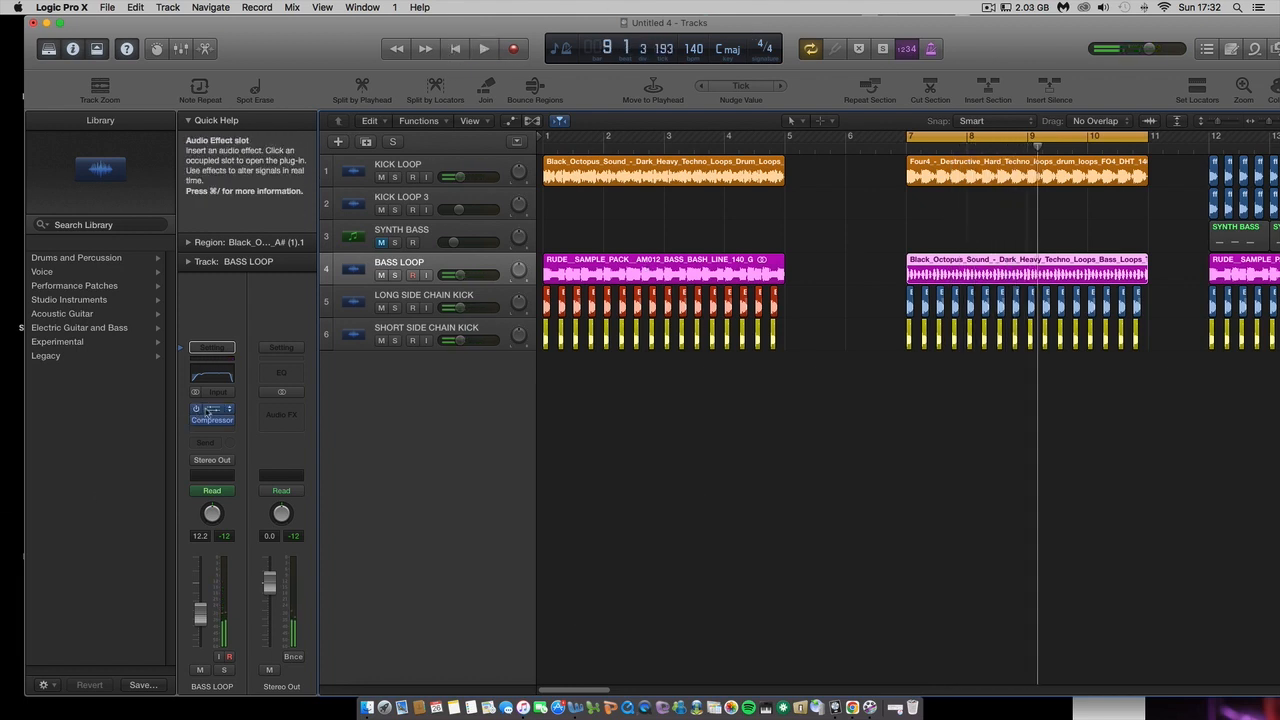
pyautogui.moveTo(214, 424)
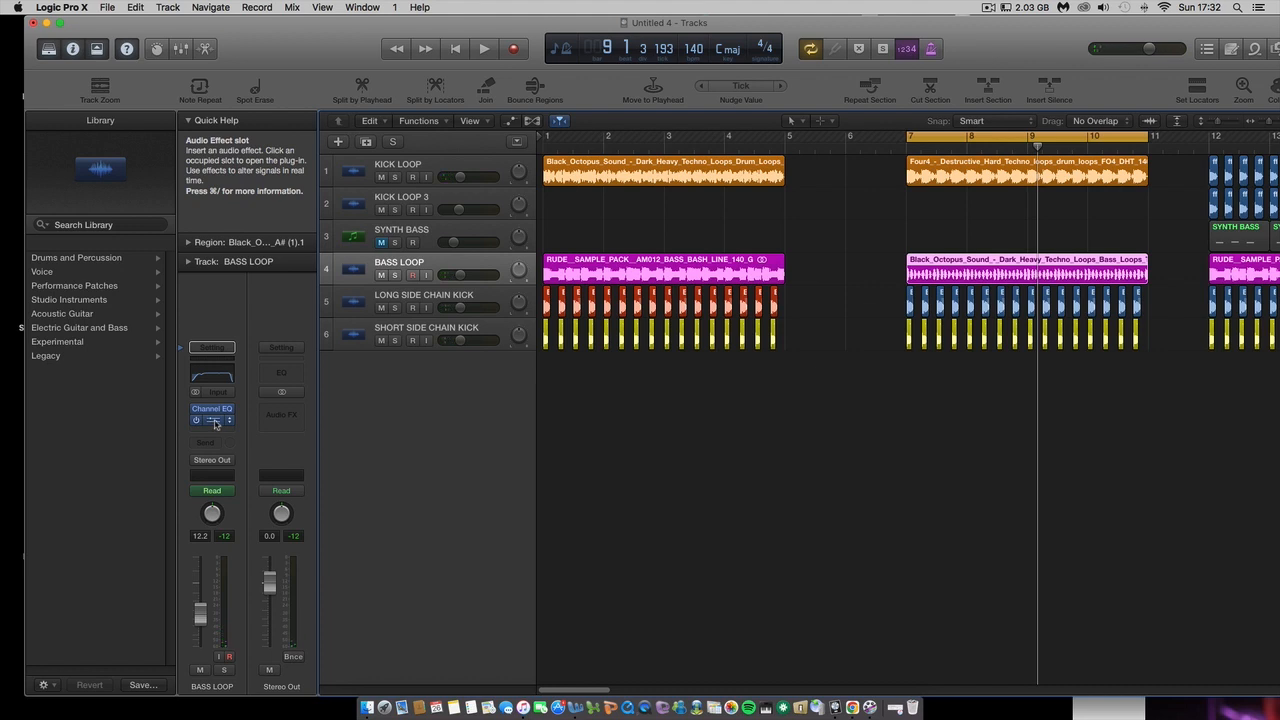
pyautogui.moveTo(530, 22); pyautogui.dragTo(521, 25)
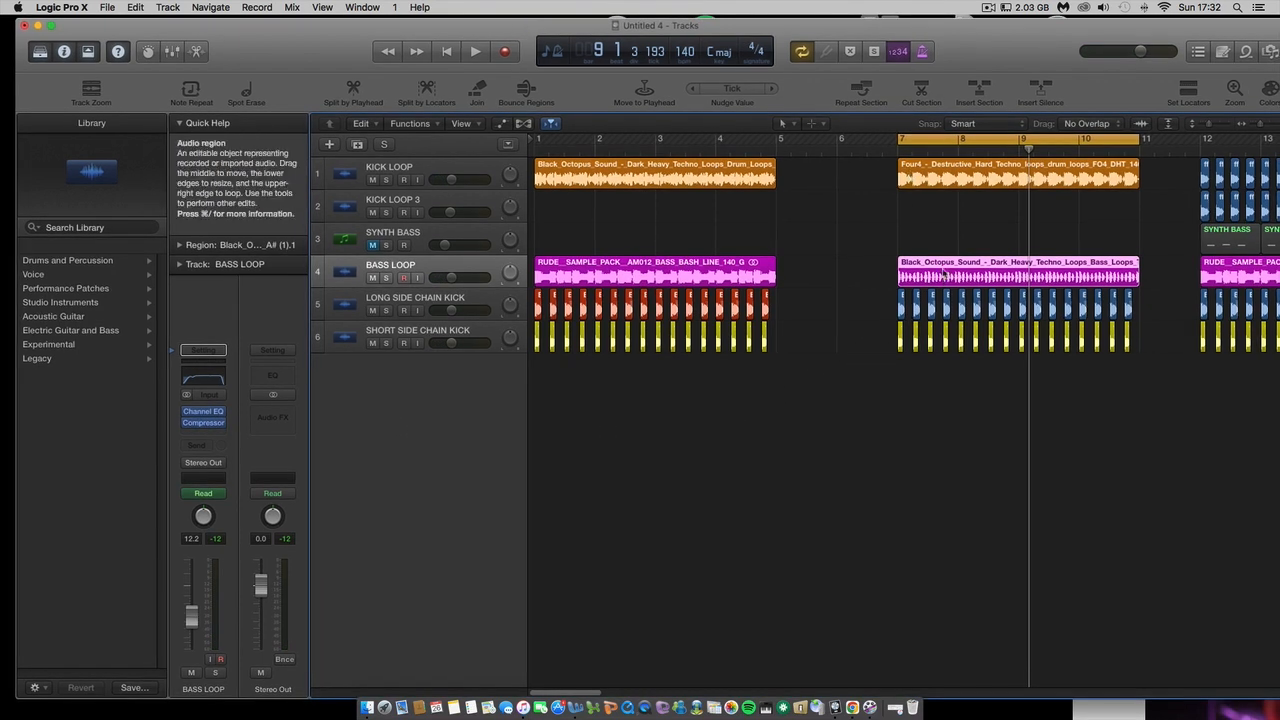
pyautogui.hotkey('ctrl', 's')
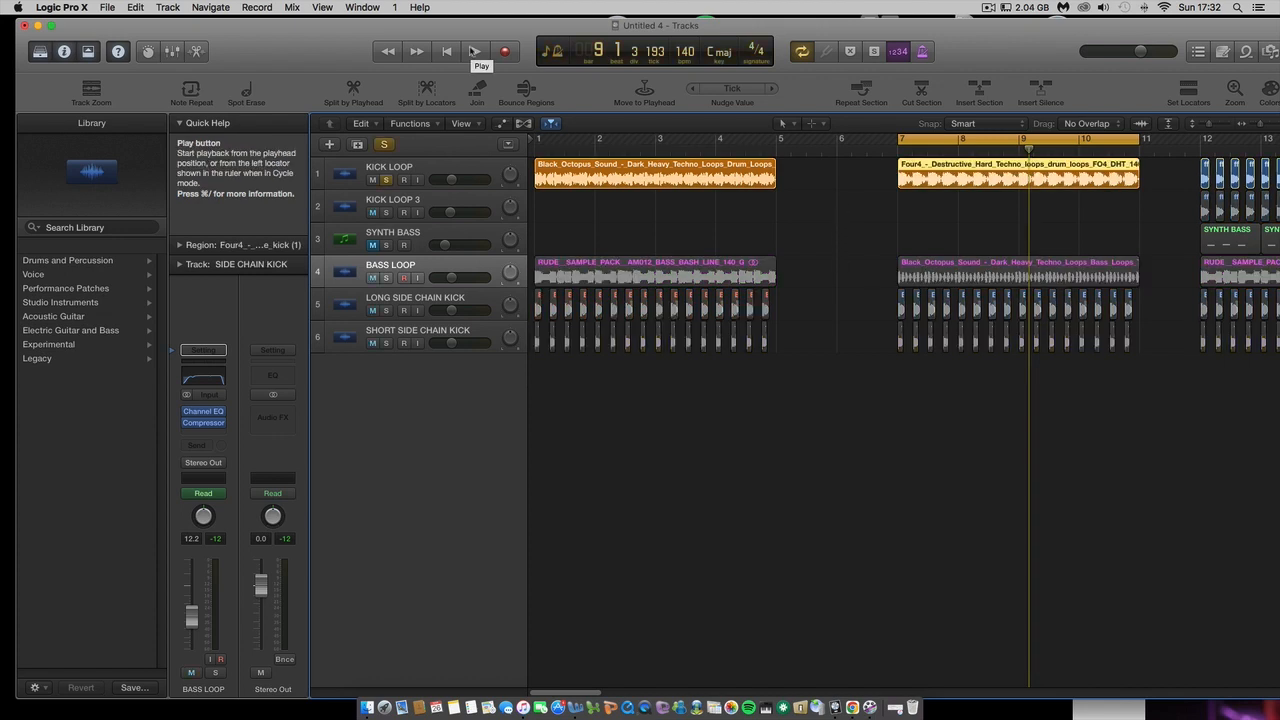
pyautogui.click(475, 52)
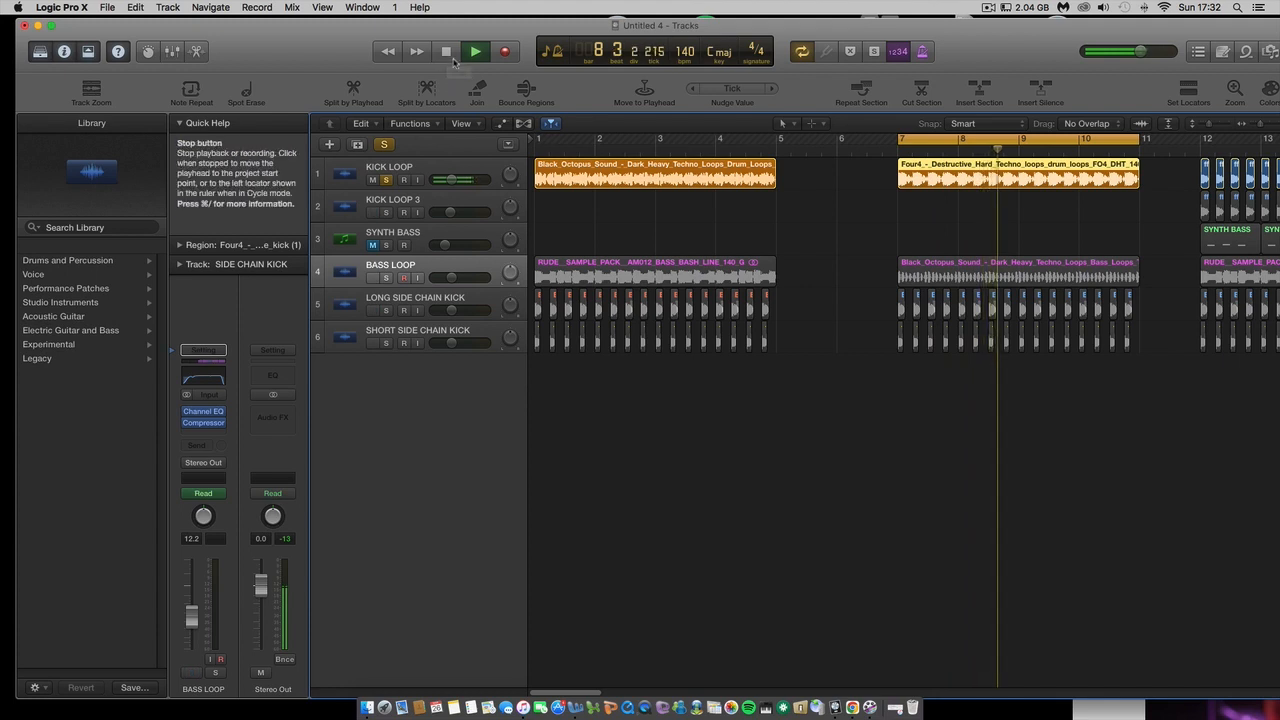
pyautogui.click(447, 52)
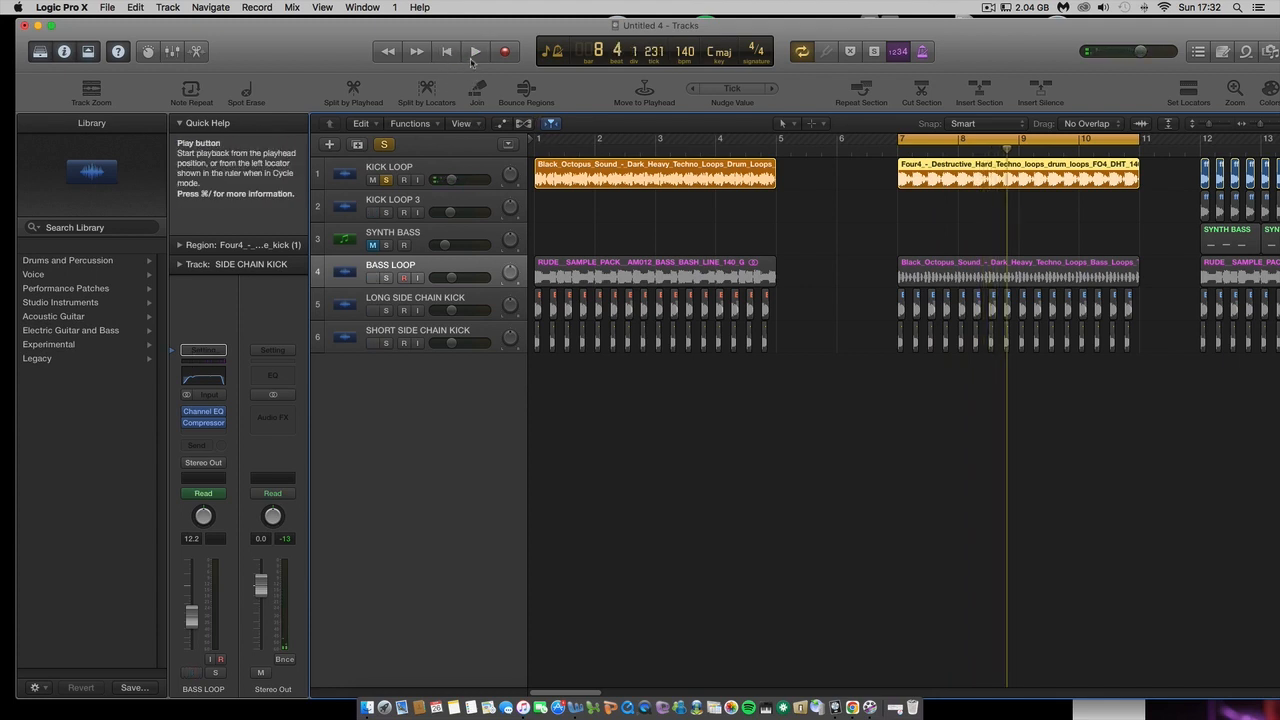
# Turn off solo, set the cycle range over the section from bar 12 to bar 16 and audition it.
pyautogui.moveTo(700, 25); pyautogui.dragTo(686, 22)
pyautogui.moveTo(1248, 122); pyautogui.dragTo(1250, 122)
pyautogui.moveTo(663, 138); pyautogui.dragTo(893, 137)
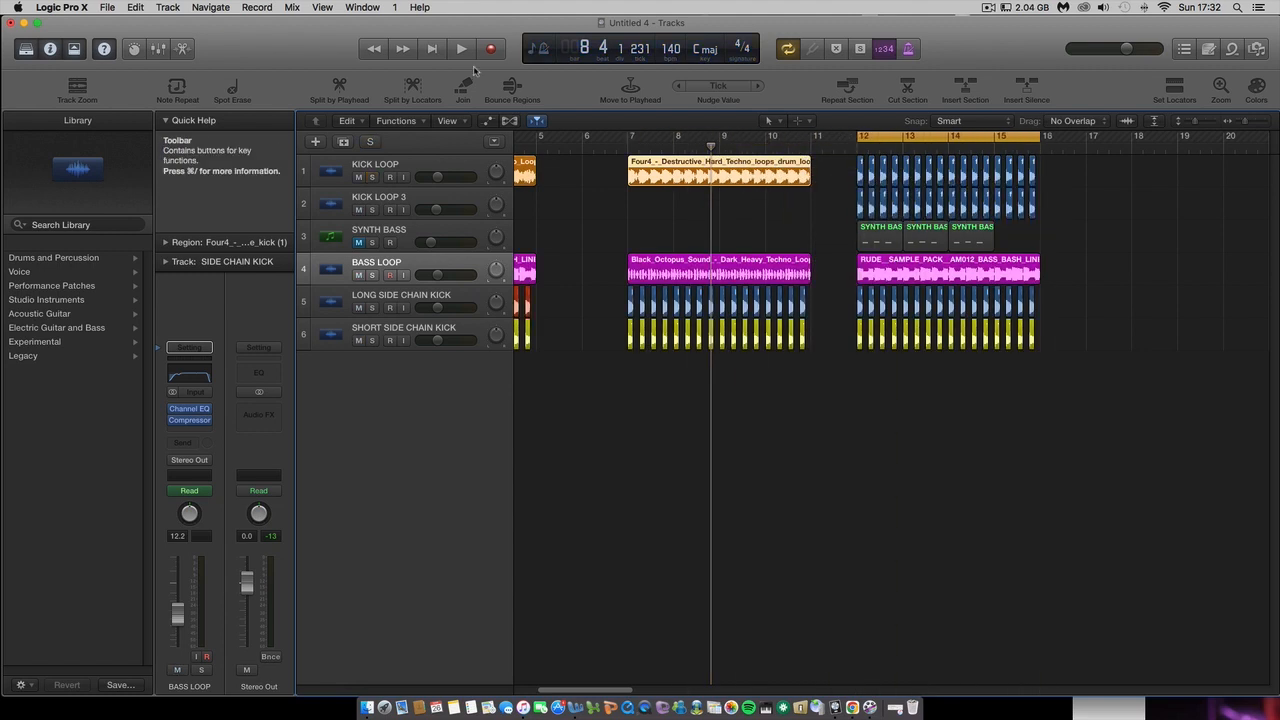
pyautogui.click(461, 48)
pyautogui.click(433, 49)
pyautogui.press('super+Right')
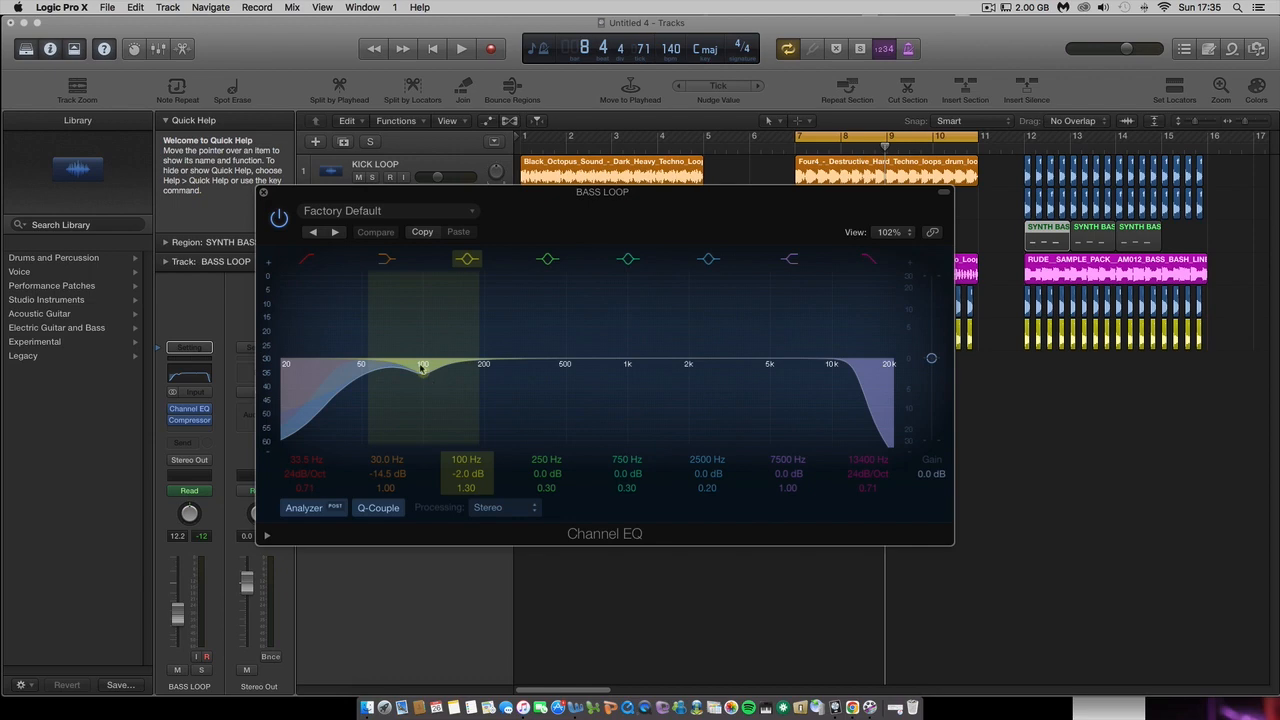
# Dip BASS LOOP's Channel EQ by 2.0 dB at 100 Hz and close the EQ window.
pyautogui.moveTo(423, 366); pyautogui.dragTo(425, 374)
pyautogui.moveTo(420, 200); pyautogui.dragTo(491, 261)
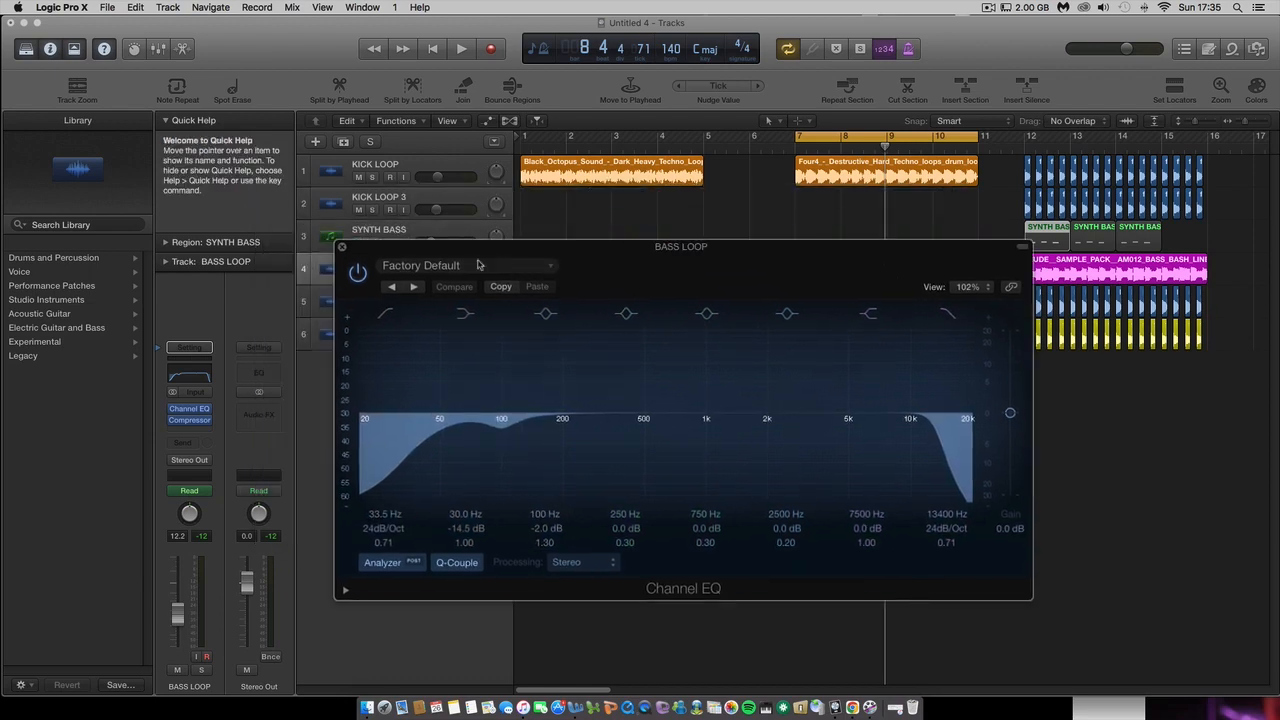
pyautogui.click(342, 246)
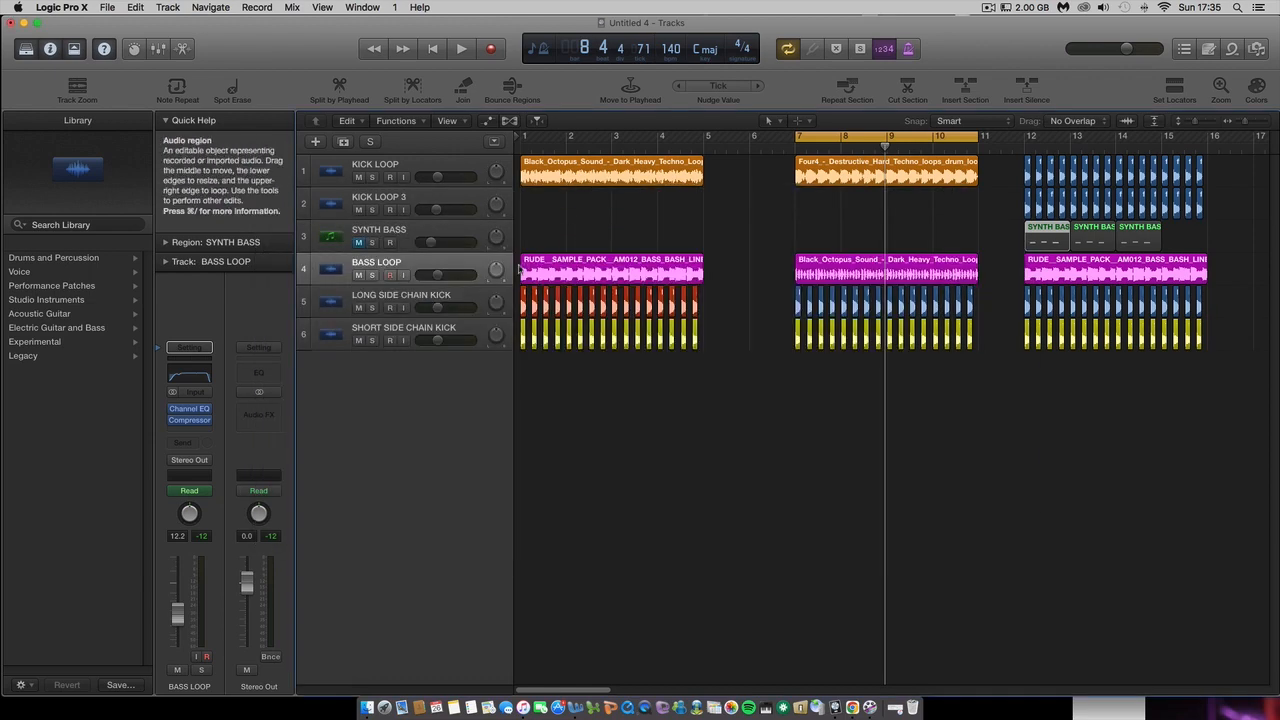